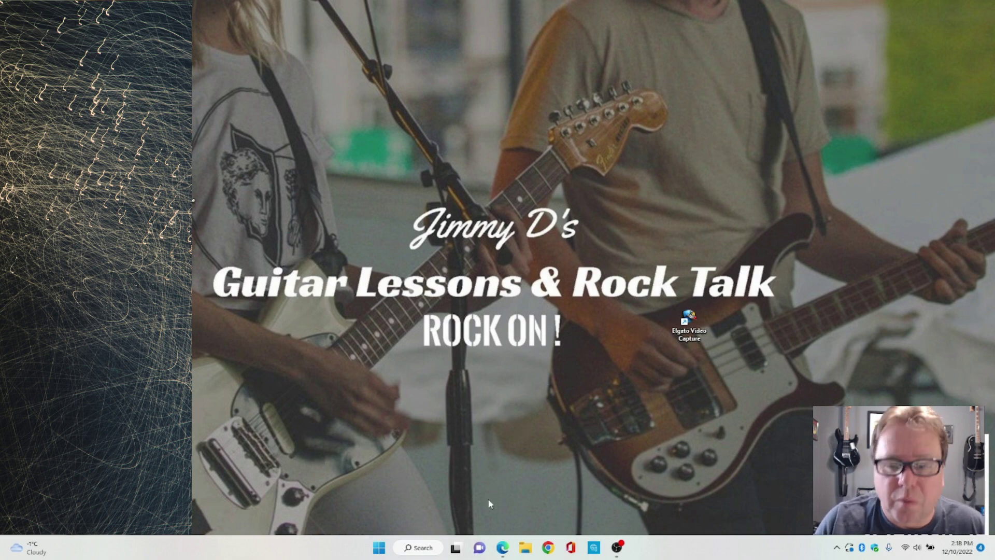
Step: Search Google for 'spark amp' and open the Positive Grid 'Spark | 40W Smart Guitar Amp' result
{"action": "left_click", "coordinate": [549, 548]}
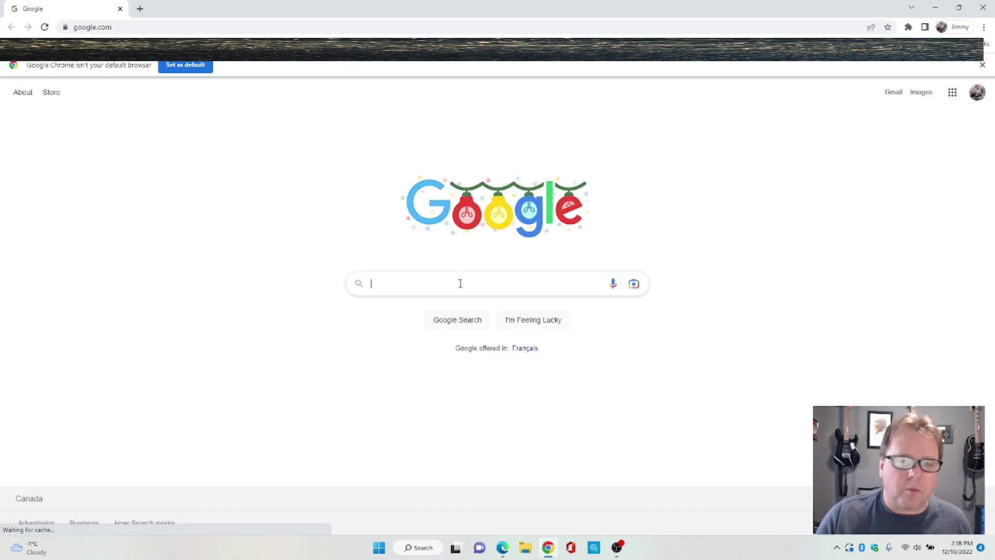
{"action": "left_click", "coordinate": [455, 284]}
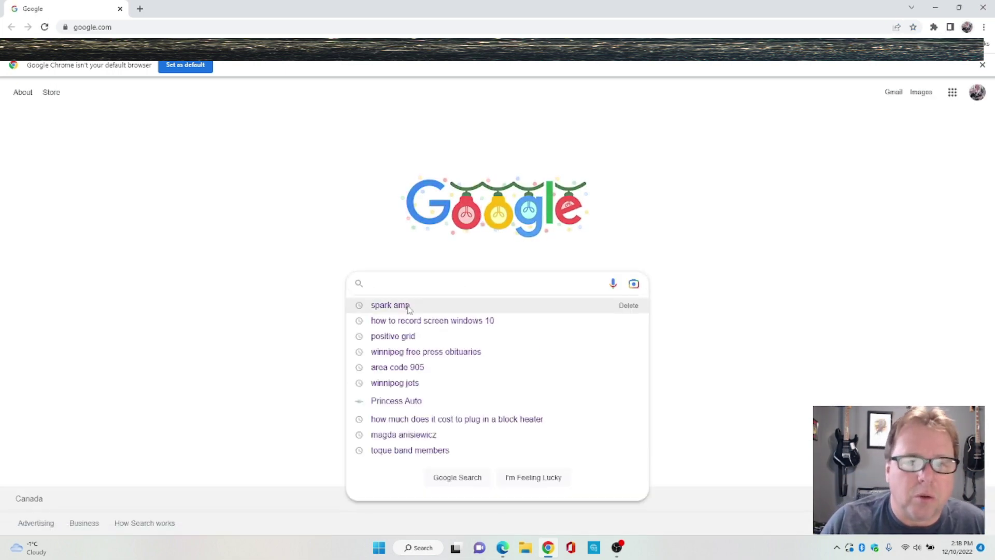
{"action": "left_click", "coordinate": [390, 305]}
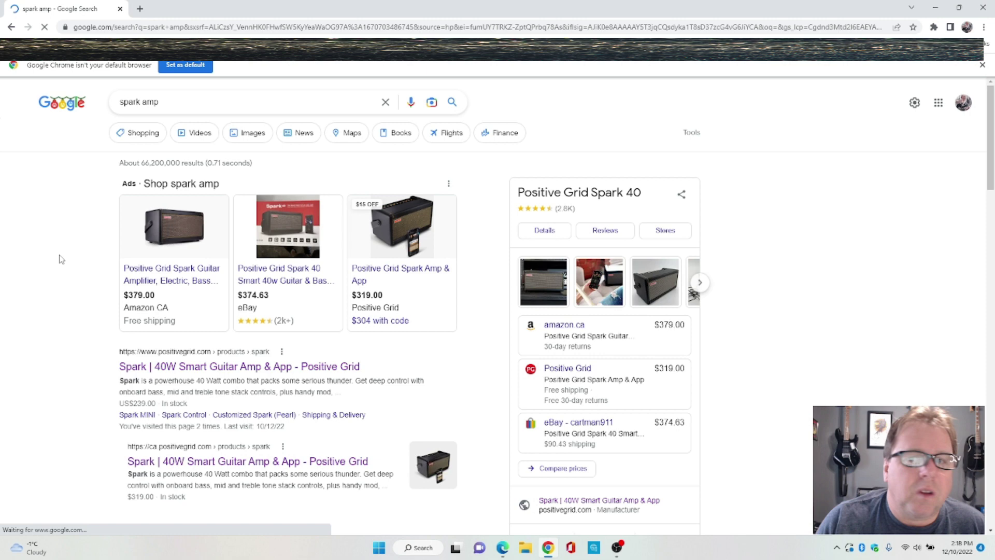
{"action": "scroll", "coordinate": [97, 222], "scroll_direction": "down", "scroll_amount": 2}
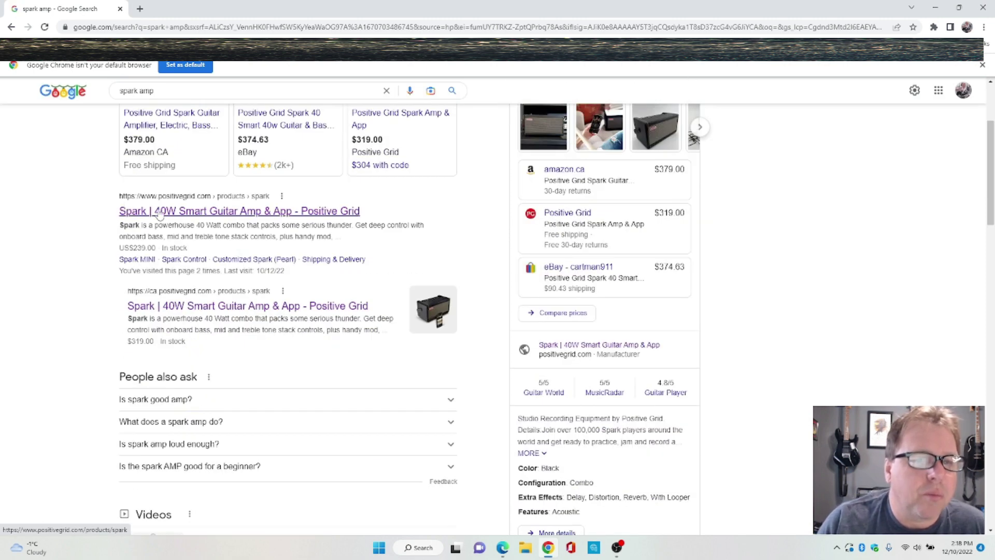
{"action": "left_click", "coordinate": [185, 211]}
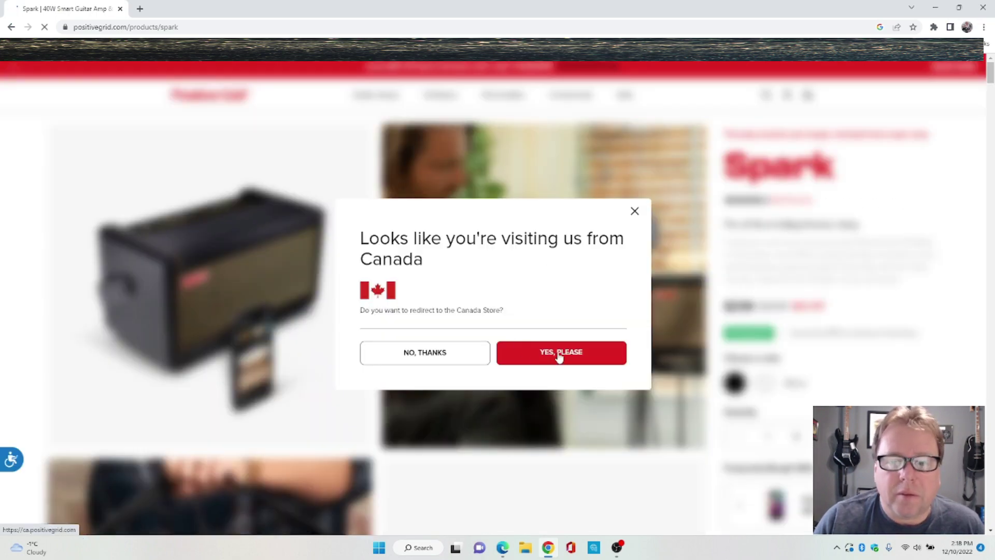
Step: Accept the Canada store redirect and go to the Spark amp page under Guitar Amps
{"action": "left_click", "coordinate": [558, 356]}
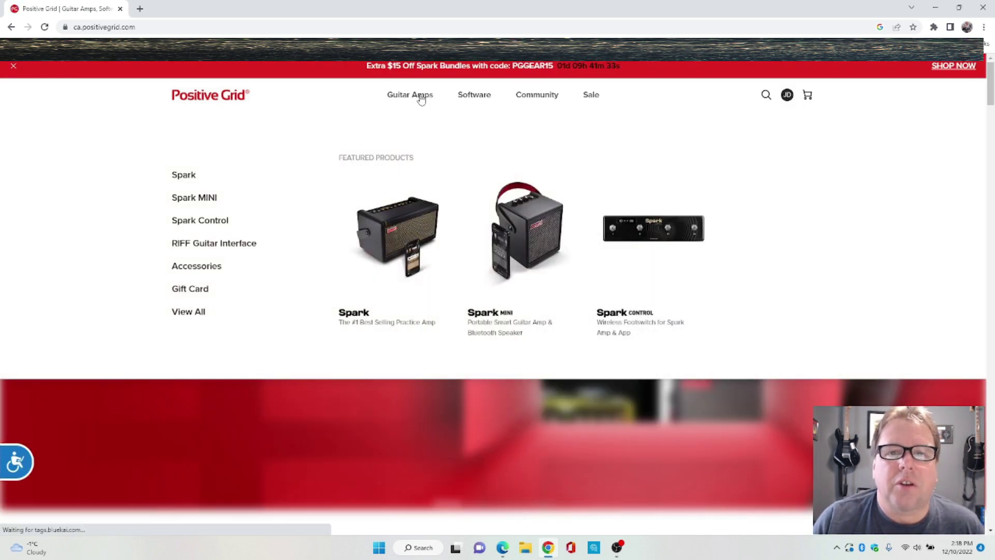
{"action": "left_click", "coordinate": [409, 94]}
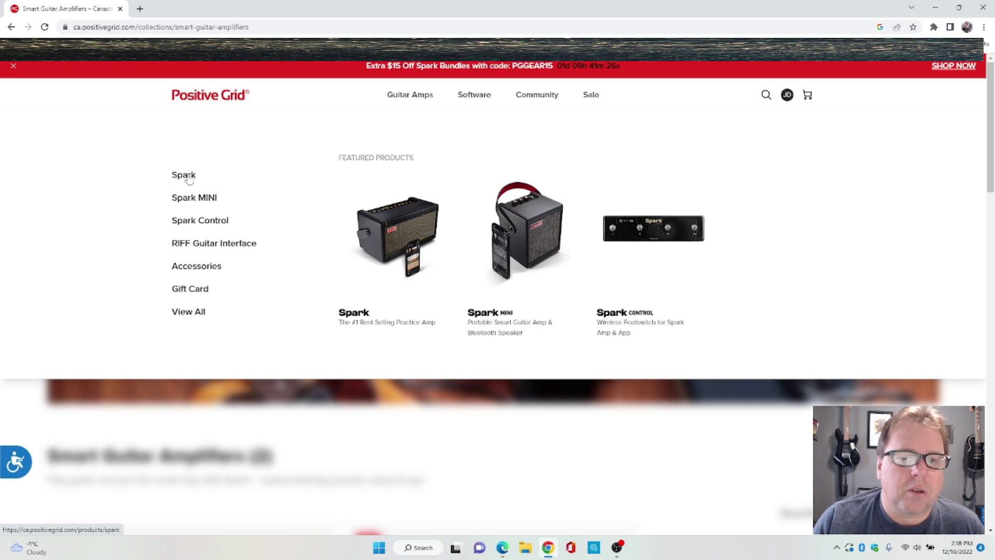
{"action": "left_click", "coordinate": [184, 175]}
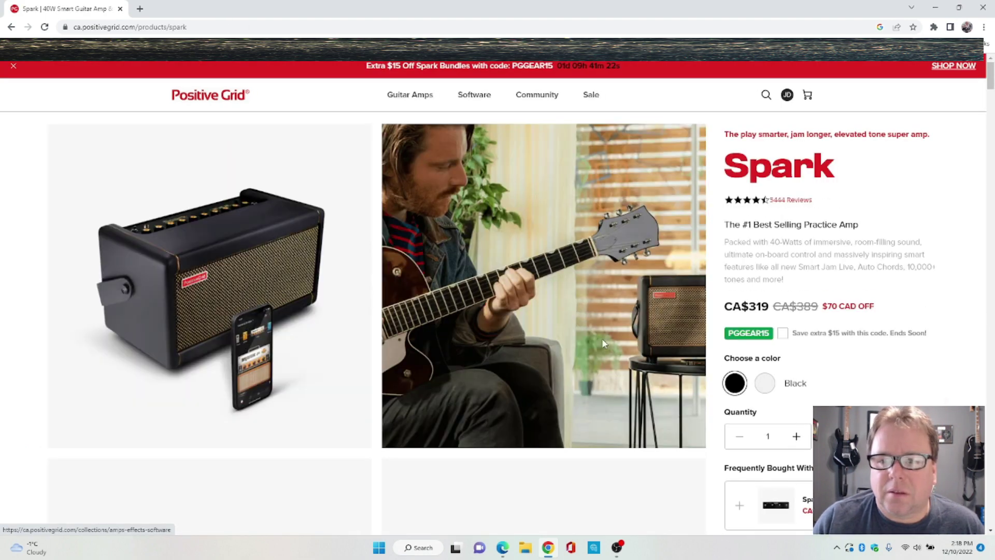
{"action": "scroll", "coordinate": [567, 328], "scroll_direction": "down", "scroll_amount": 2}
{"action": "scroll", "coordinate": [567, 328], "scroll_direction": "down", "scroll_amount": 2}
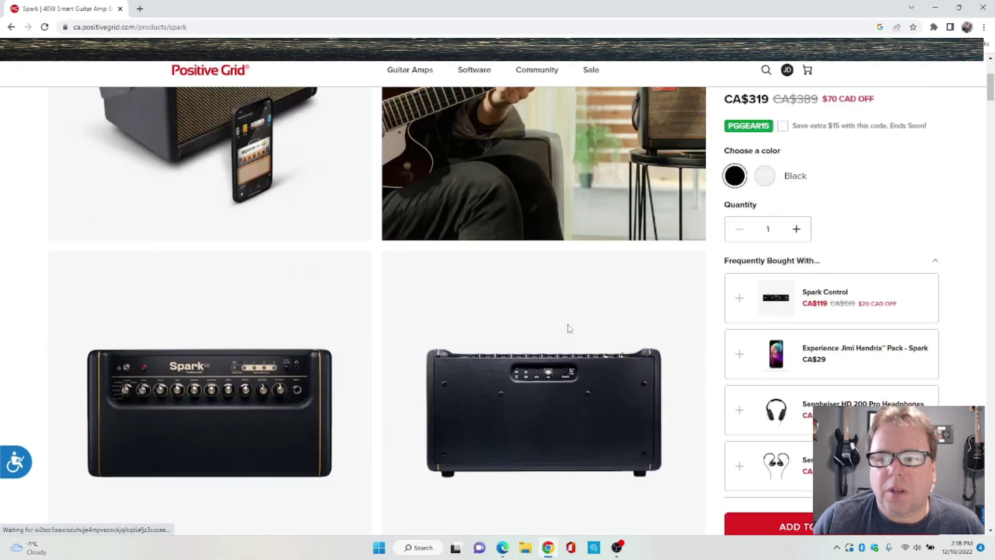
{"action": "scroll", "coordinate": [567, 328], "scroll_direction": "down", "scroll_amount": 2}
{"action": "scroll", "coordinate": [567, 329], "scroll_direction": "down", "scroll_amount": 3}
{"action": "scroll", "coordinate": [567, 328], "scroll_direction": "down", "scroll_amount": 3}
{"action": "scroll", "coordinate": [567, 328], "scroll_direction": "down", "scroll_amount": 2}
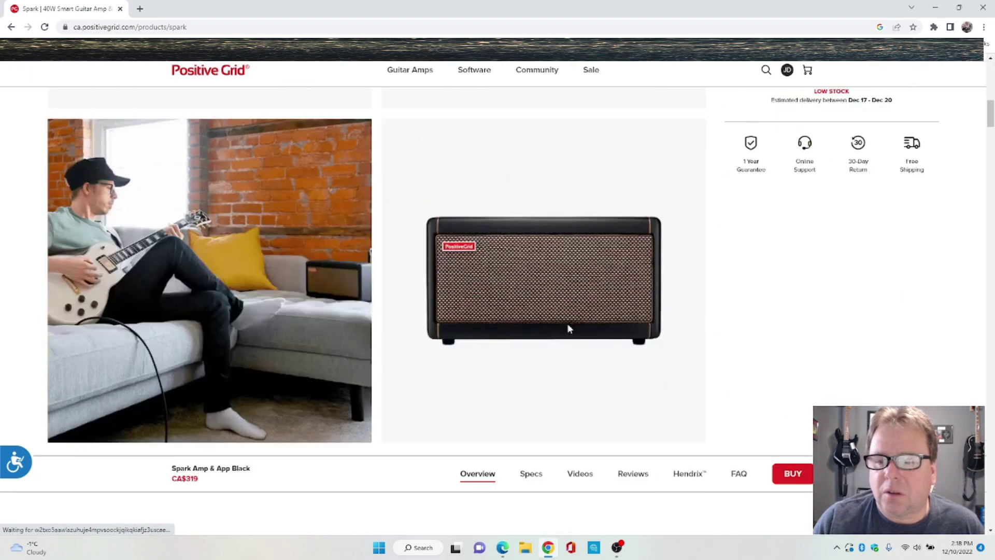
{"action": "scroll", "coordinate": [567, 328], "scroll_direction": "down", "scroll_amount": 3}
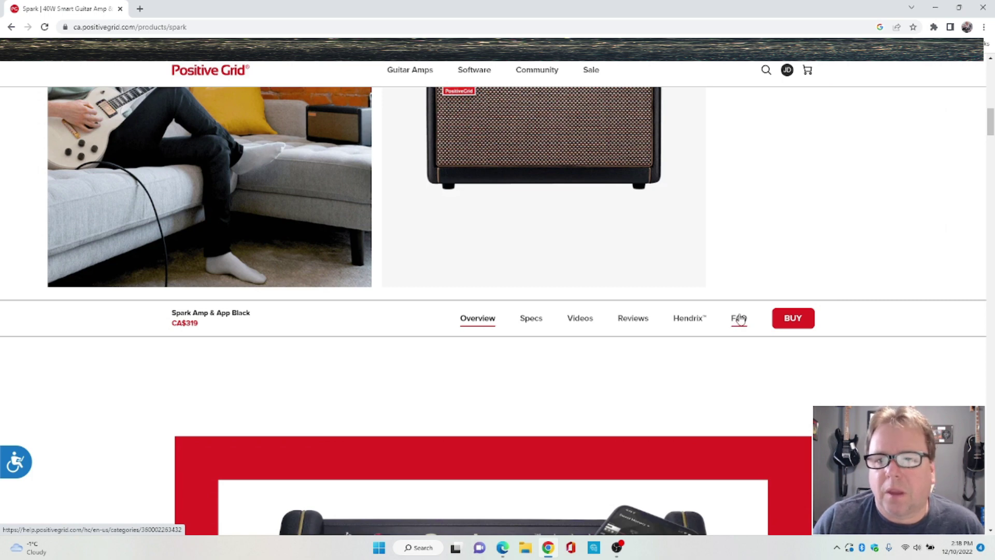
Step: Go from the product page's FAQ tab to the Spark Help Center
{"action": "left_click", "coordinate": [739, 318]}
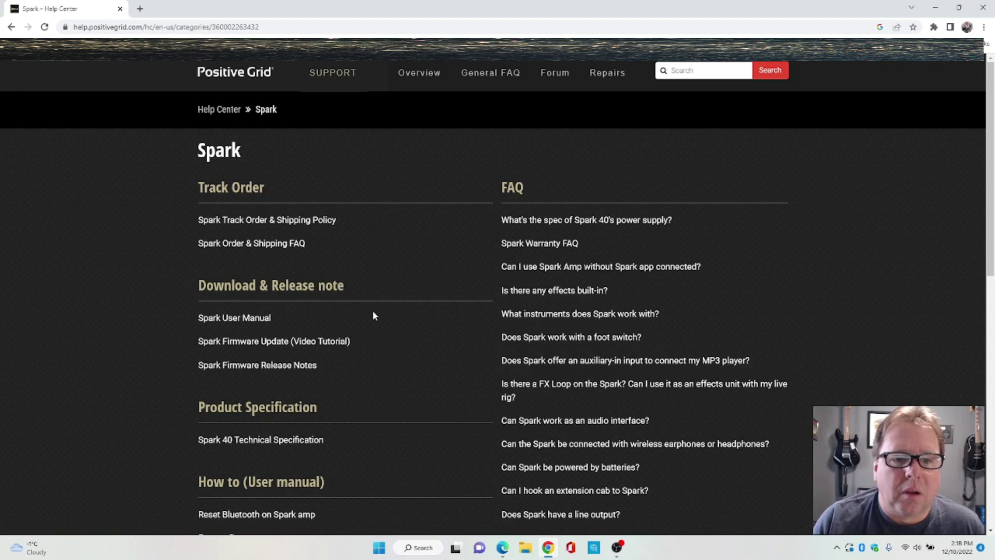
{"action": "scroll", "coordinate": [373, 310], "scroll_direction": "down", "scroll_amount": 1}
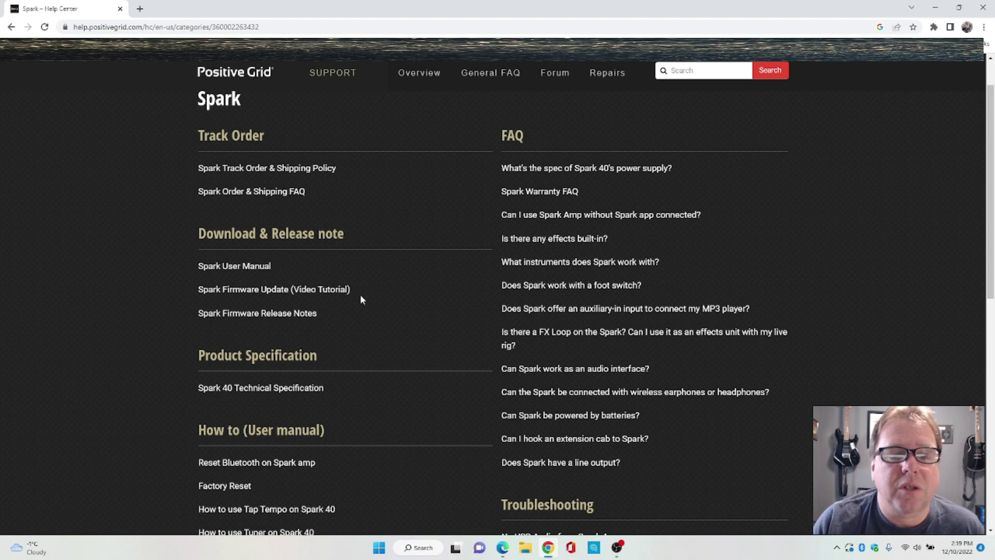
{"action": "scroll", "coordinate": [359, 295], "scroll_direction": "down", "scroll_amount": 3}
{"action": "scroll", "coordinate": [360, 294], "scroll_direction": "down", "scroll_amount": 1}
{"action": "scroll", "coordinate": [359, 294], "scroll_direction": "down", "scroll_amount": 1}
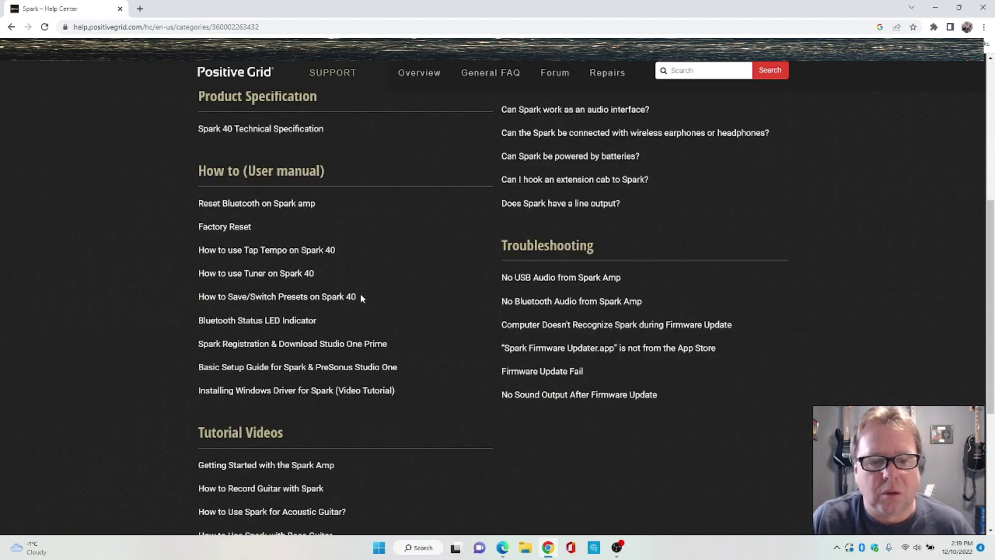
{"action": "scroll", "coordinate": [360, 293], "scroll_direction": "down", "scroll_amount": 1}
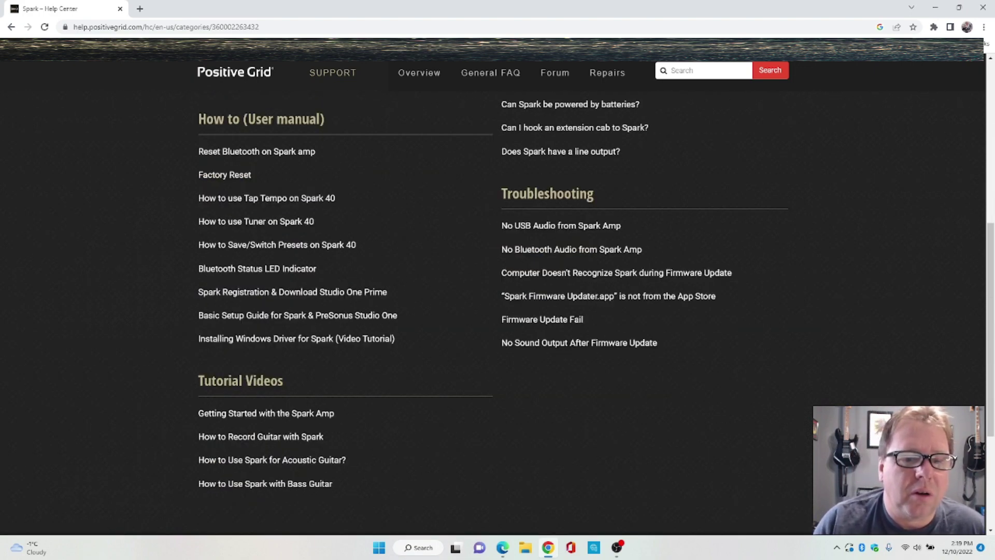
Step: Download the Spark Windows driver zip from the 'Installing Windows Driver' article and show it in Downloads
{"action": "left_click", "coordinate": [293, 340]}
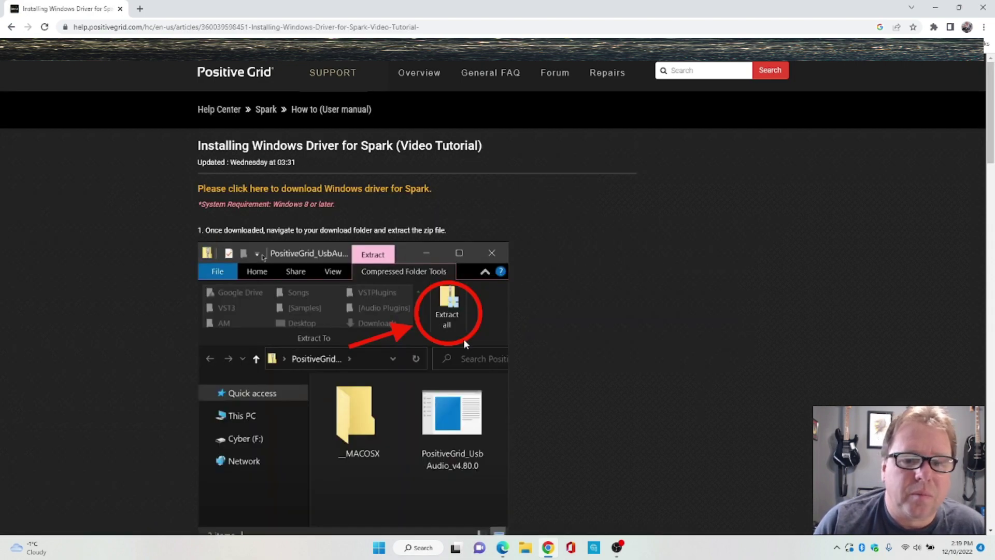
{"action": "scroll", "coordinate": [599, 351], "scroll_direction": "down", "scroll_amount": 1}
{"action": "scroll", "coordinate": [720, 306], "scroll_direction": "down", "scroll_amount": 1}
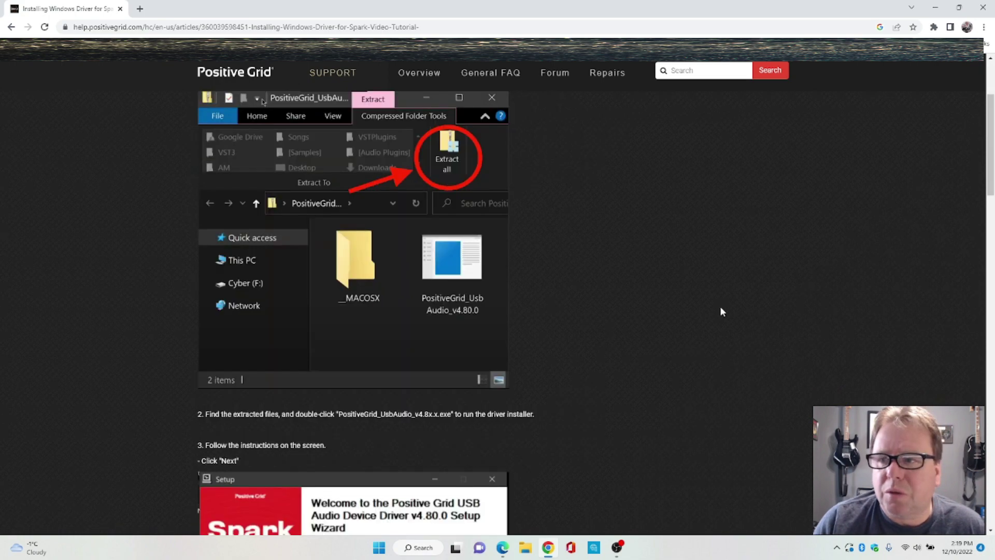
{"action": "scroll", "coordinate": [720, 305], "scroll_direction": "down", "scroll_amount": 1}
{"action": "scroll", "coordinate": [720, 306], "scroll_direction": "down", "scroll_amount": 1}
{"action": "scroll", "coordinate": [720, 306], "scroll_direction": "down", "scroll_amount": 1}
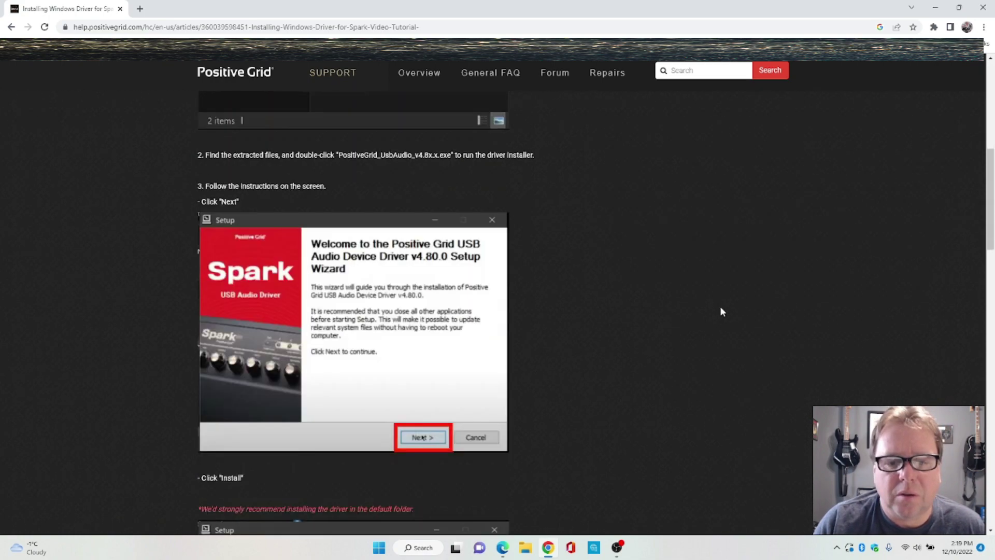
{"action": "scroll", "coordinate": [720, 306], "scroll_direction": "down", "scroll_amount": 1}
{"action": "scroll", "coordinate": [720, 306], "scroll_direction": "down", "scroll_amount": 2}
{"action": "scroll", "coordinate": [720, 306], "scroll_direction": "down", "scroll_amount": 1}
{"action": "scroll", "coordinate": [720, 306], "scroll_direction": "down", "scroll_amount": 2}
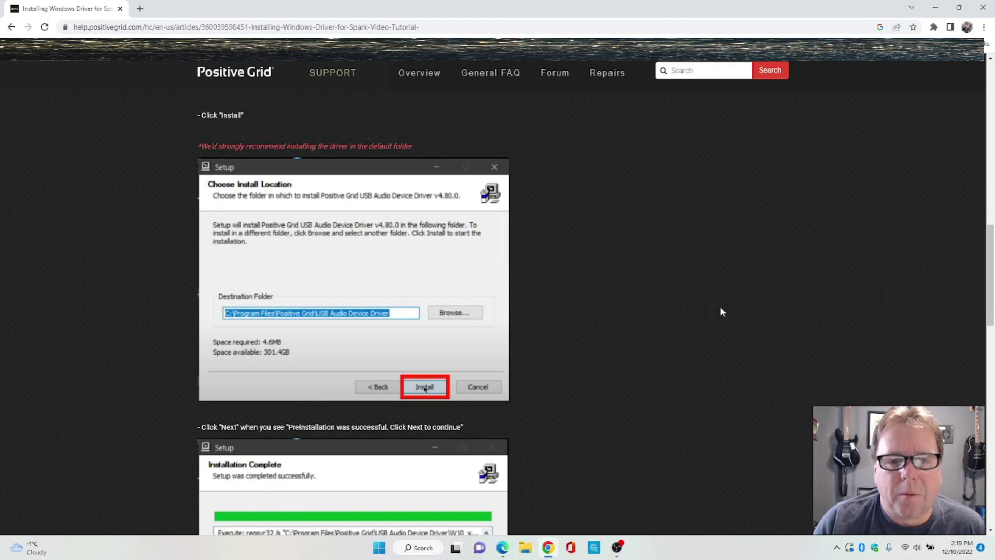
{"action": "scroll", "coordinate": [720, 306], "scroll_direction": "down", "scroll_amount": 1}
{"action": "scroll", "coordinate": [720, 306], "scroll_direction": "down", "scroll_amount": 1}
{"action": "scroll", "coordinate": [720, 306], "scroll_direction": "down", "scroll_amount": 1}
{"action": "scroll", "coordinate": [720, 306], "scroll_direction": "down", "scroll_amount": 2}
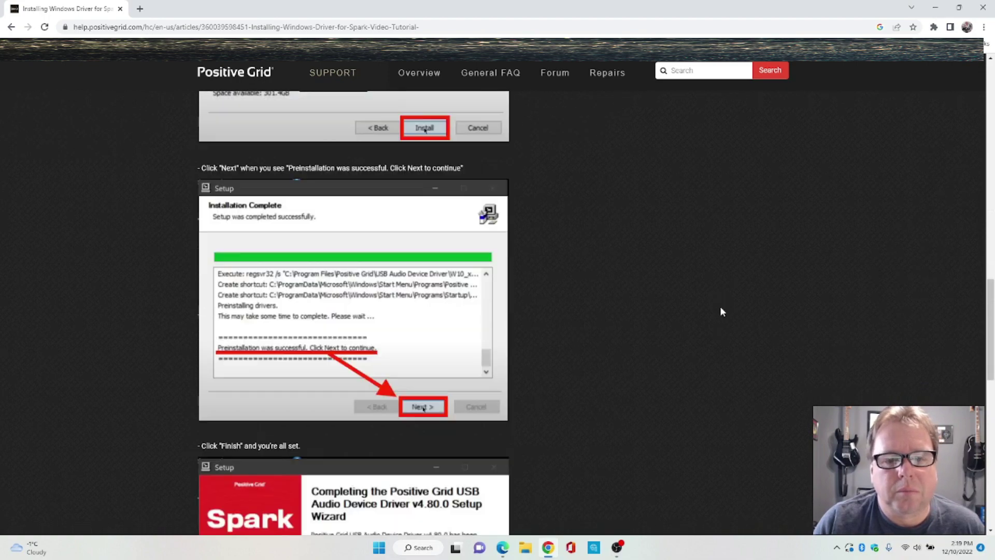
{"action": "scroll", "coordinate": [720, 306], "scroll_direction": "down", "scroll_amount": 1}
{"action": "scroll", "coordinate": [720, 306], "scroll_direction": "down", "scroll_amount": 1}
{"action": "scroll", "coordinate": [720, 306], "scroll_direction": "down", "scroll_amount": 2}
{"action": "scroll", "coordinate": [720, 305], "scroll_direction": "down", "scroll_amount": 1}
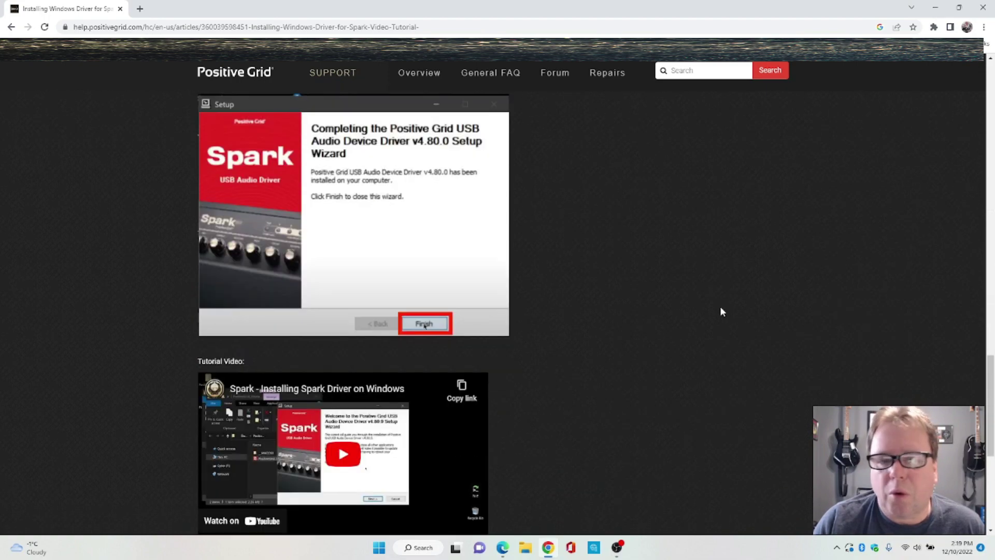
{"action": "scroll", "coordinate": [720, 306], "scroll_direction": "down", "scroll_amount": 1}
{"action": "scroll", "coordinate": [720, 306], "scroll_direction": "down", "scroll_amount": 2}
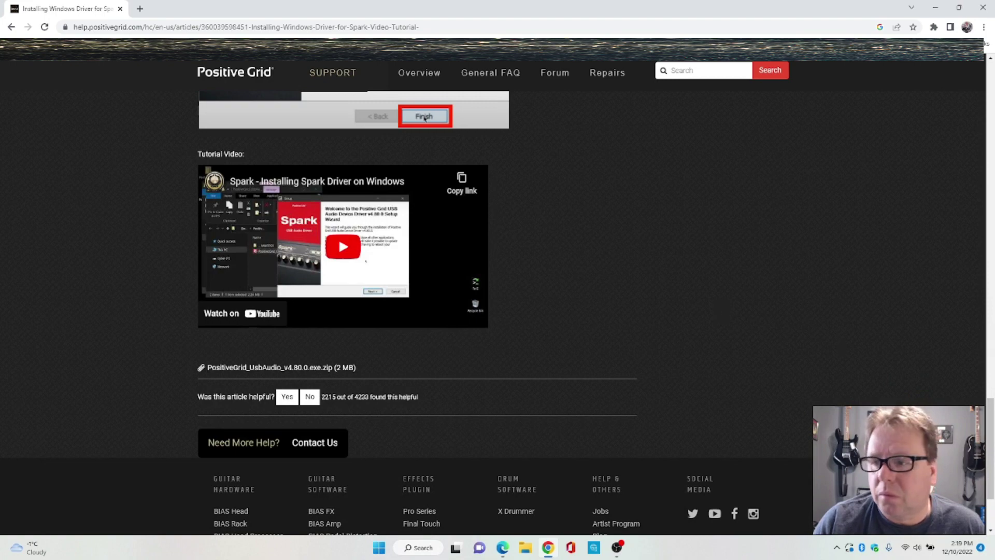
{"action": "mouse_move", "coordinate": [991, 466]}
{"action": "left_mouse_down"}
{"action": "mouse_move", "coordinate": [964, 214]}
{"action": "mouse_move", "coordinate": [978, 80]}
{"action": "left_mouse_up"}
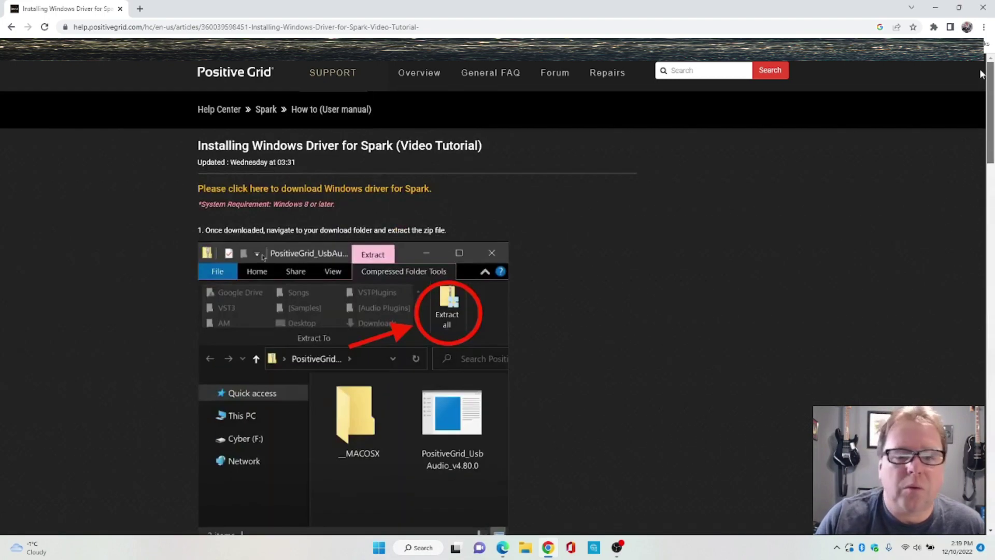
{"action": "left_click", "coordinate": [316, 189]}
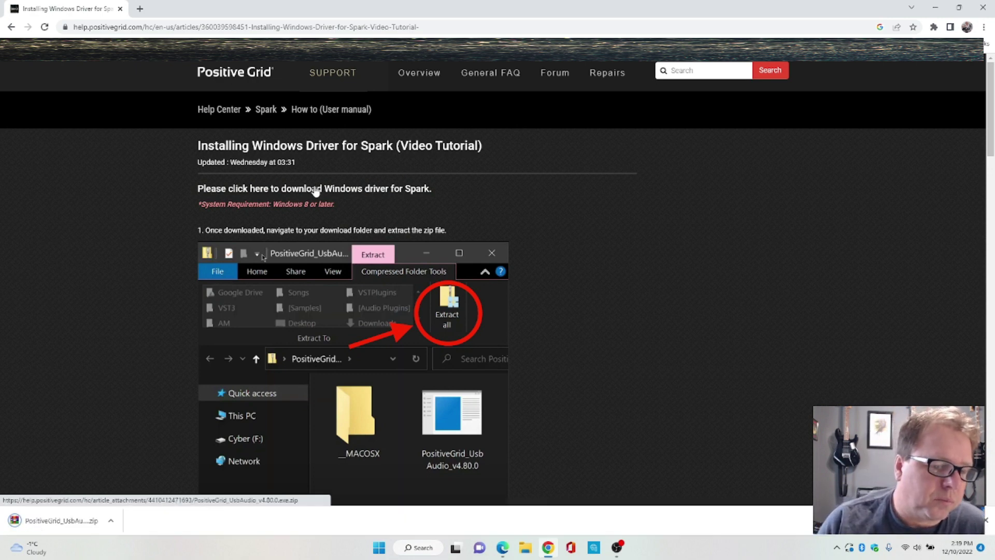
{"action": "left_click", "coordinate": [111, 520]}
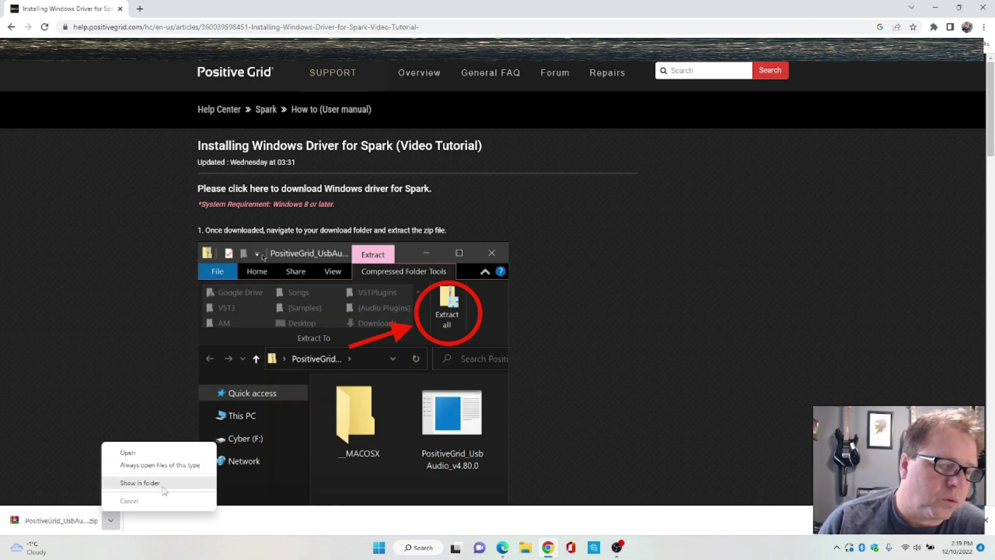
{"action": "left_click", "coordinate": [140, 483]}
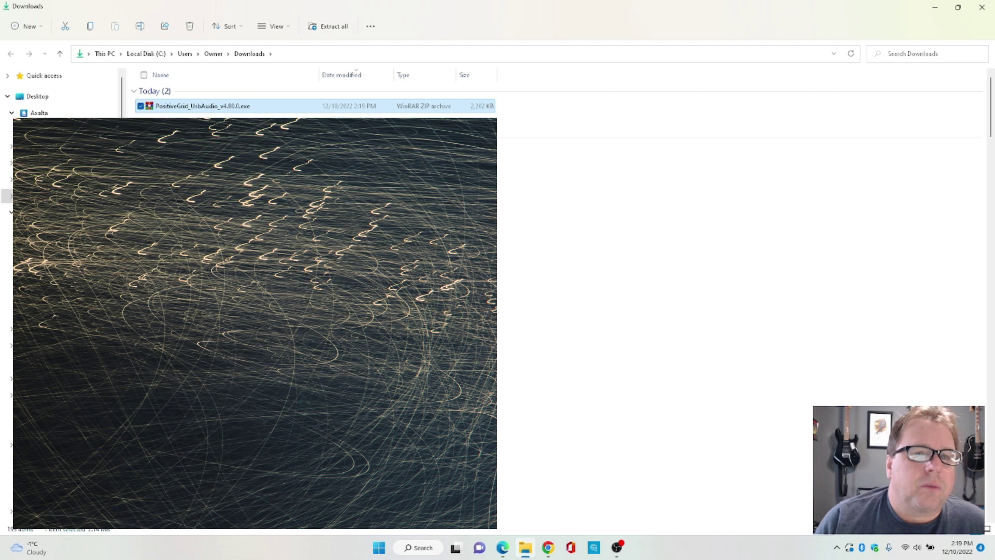
Step: Open the driver zip in WinRAR, dismiss the license reminder, and run the PositiveGrid_UsbAudio installer
{"action": "double_click", "coordinate": [201, 106]}
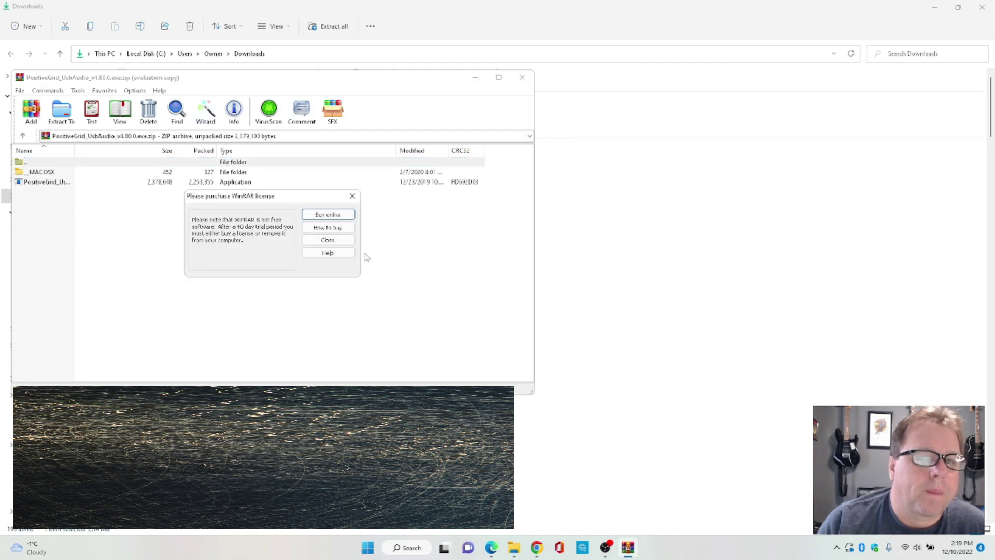
{"action": "left_click", "coordinate": [328, 241]}
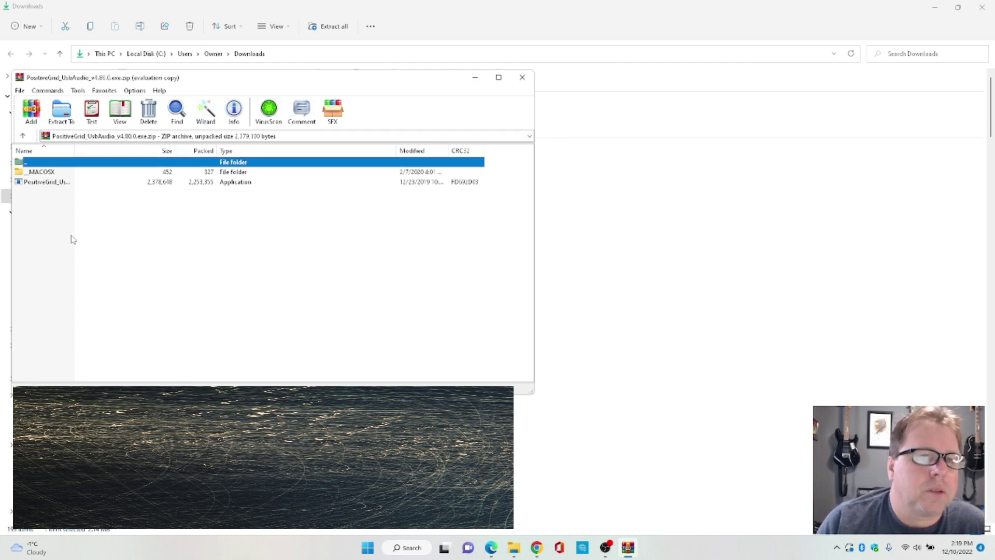
{"action": "double_click", "coordinate": [47, 182]}
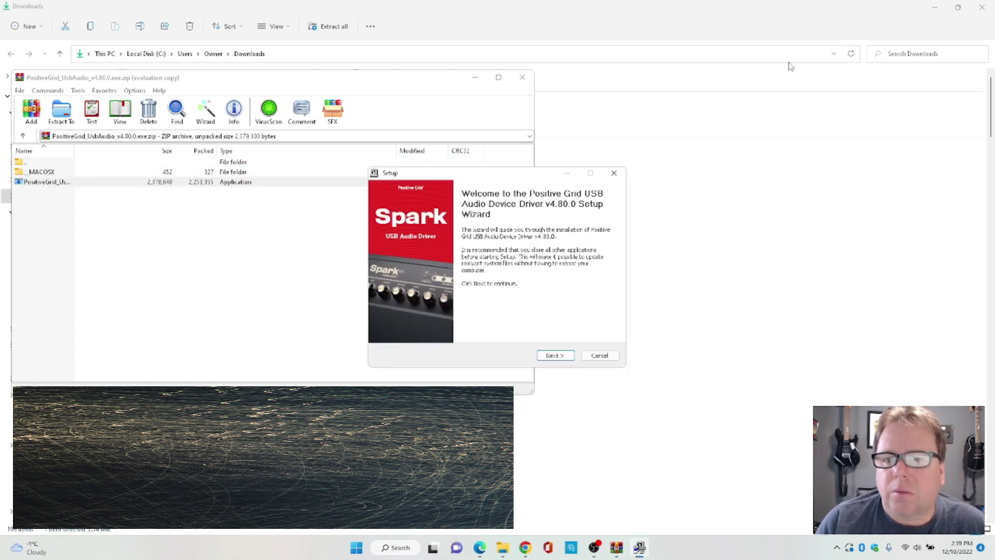
Step: Install Spark USB Audio Device Driver v4.80.0 to the default folder, agreeing to reconnect later
{"action": "left_click", "coordinate": [936, 11]}
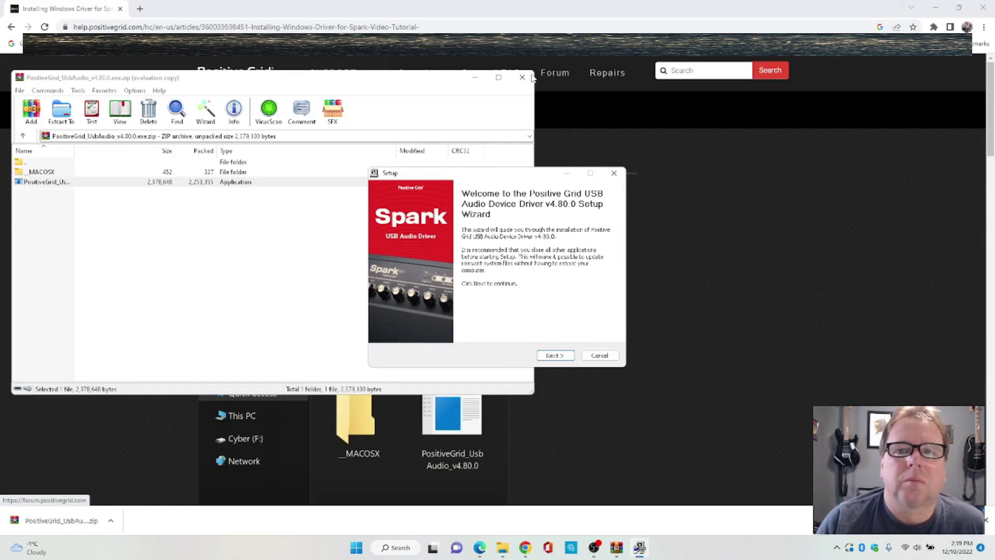
{"action": "left_click", "coordinate": [555, 355]}
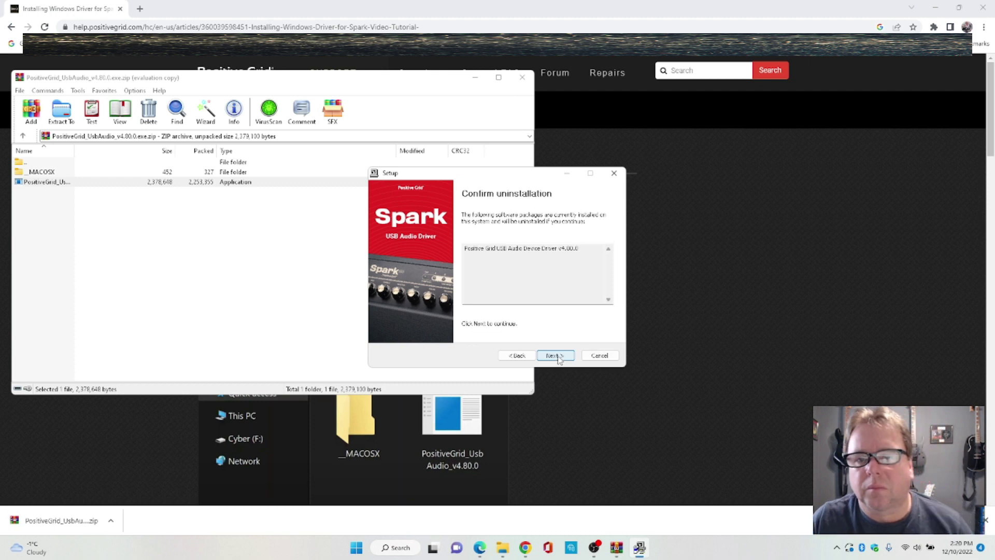
{"action": "left_click", "coordinate": [555, 355]}
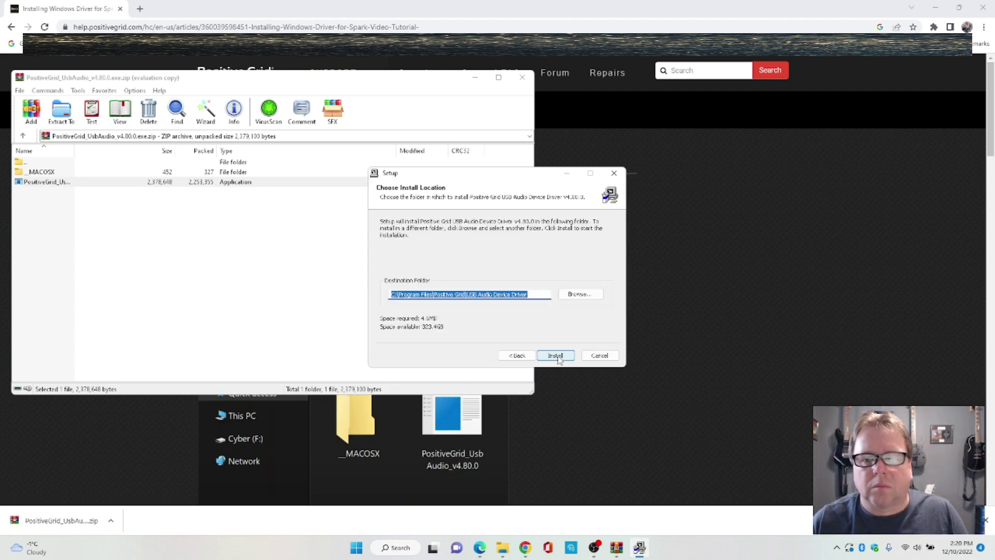
{"action": "left_click", "coordinate": [556, 356]}
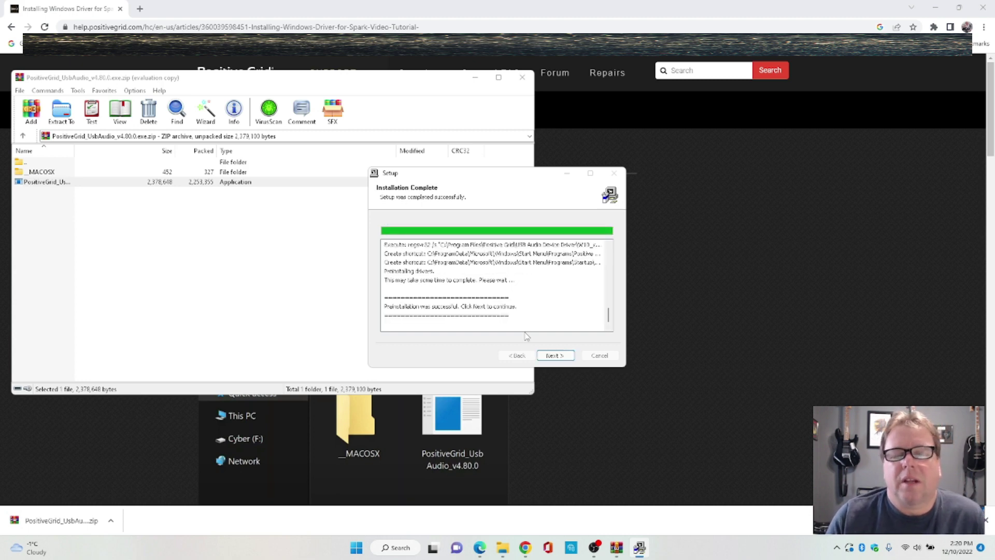
{"action": "left_click", "coordinate": [555, 355]}
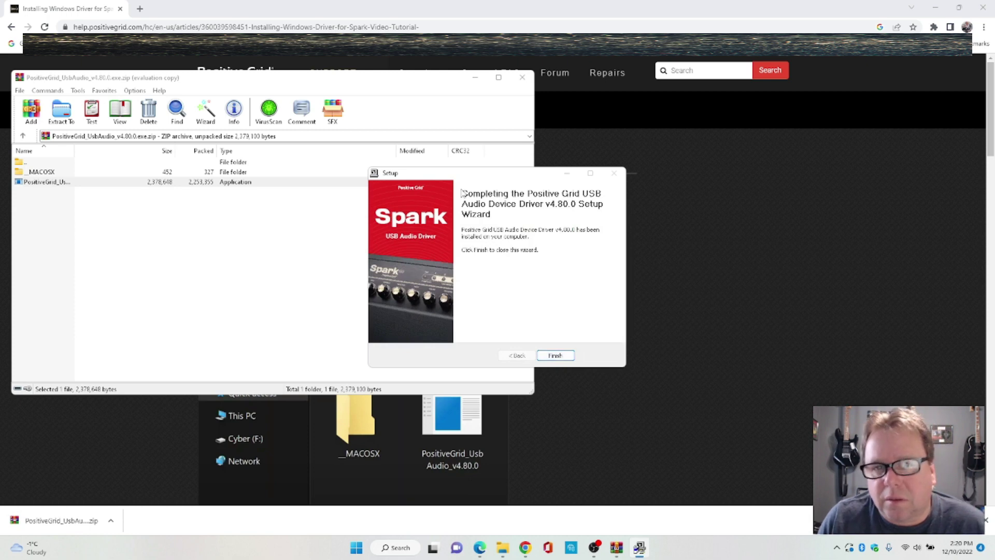
{"action": "left_click", "coordinate": [555, 356]}
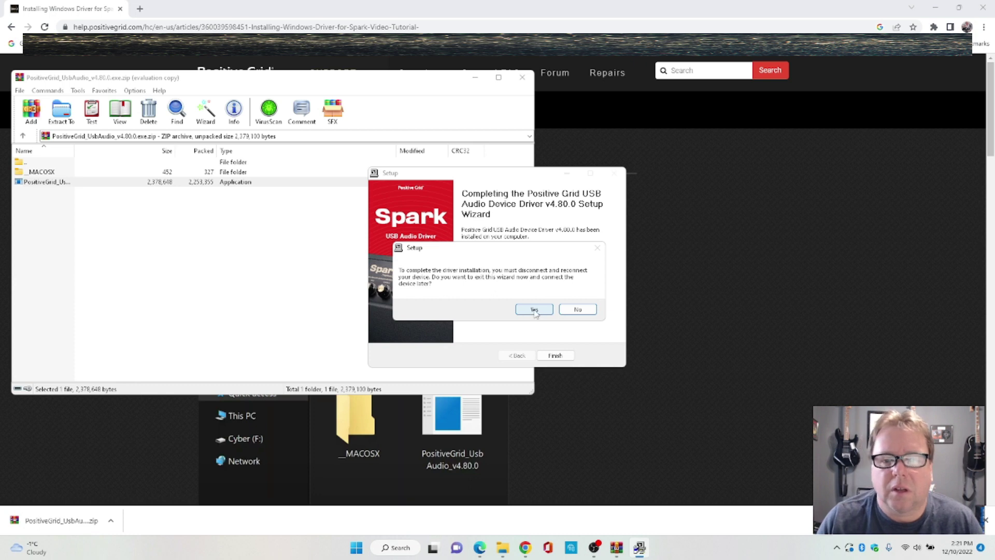
{"action": "left_click", "coordinate": [534, 310]}
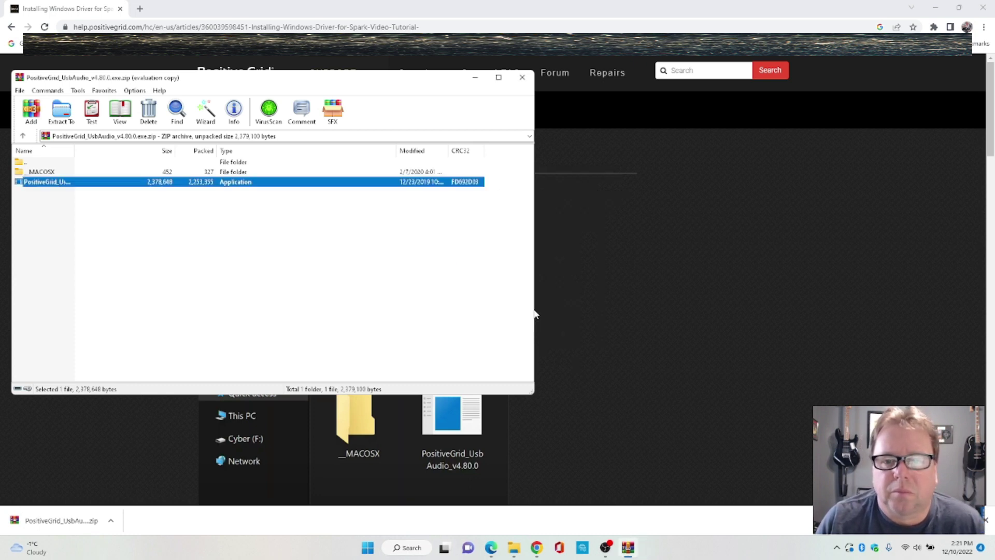
Step: Close WinRAR and open 'Spark Firmware Update (Video Tutorial)' from the Spark Help Center
{"action": "left_click", "coordinate": [525, 79]}
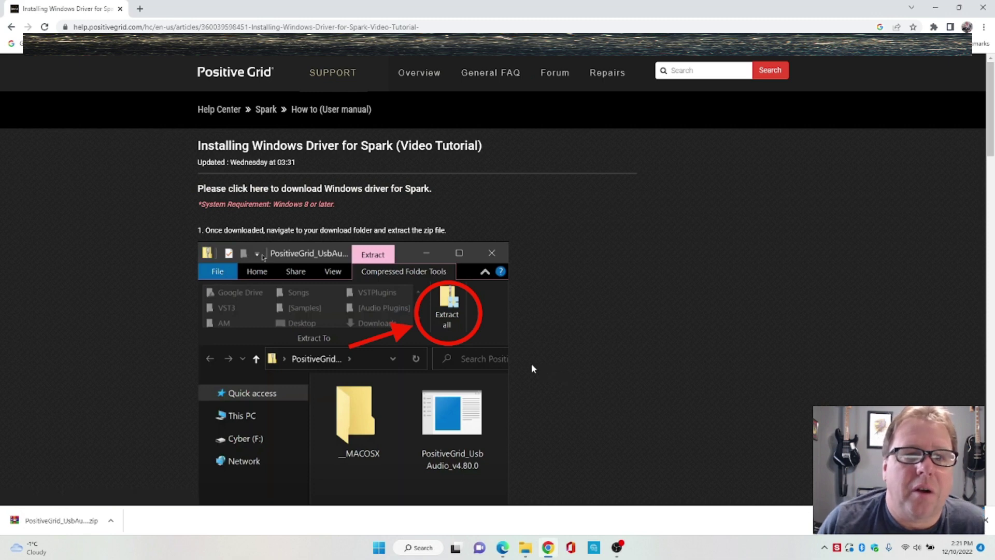
{"action": "left_click", "coordinate": [11, 26]}
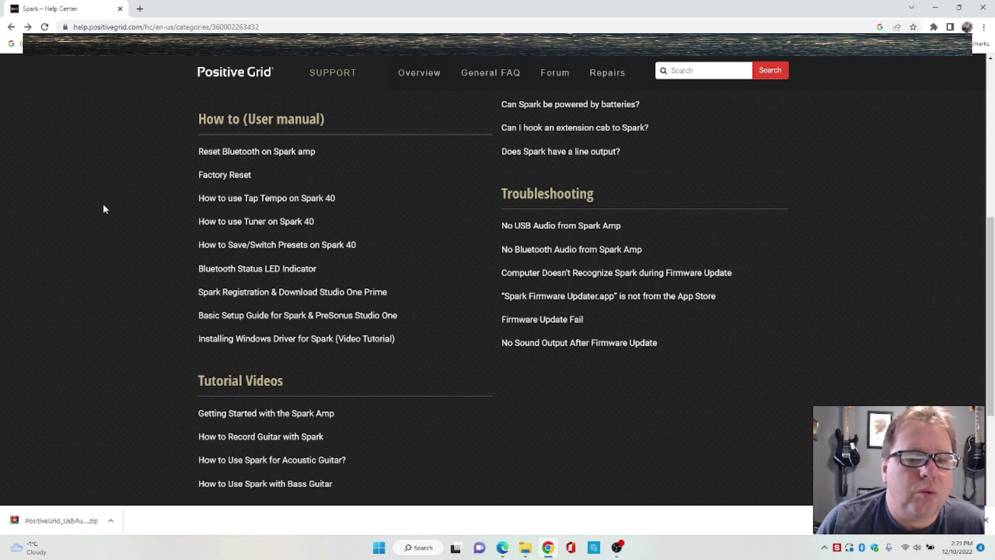
{"action": "scroll", "coordinate": [278, 299], "scroll_direction": "up", "scroll_amount": 3}
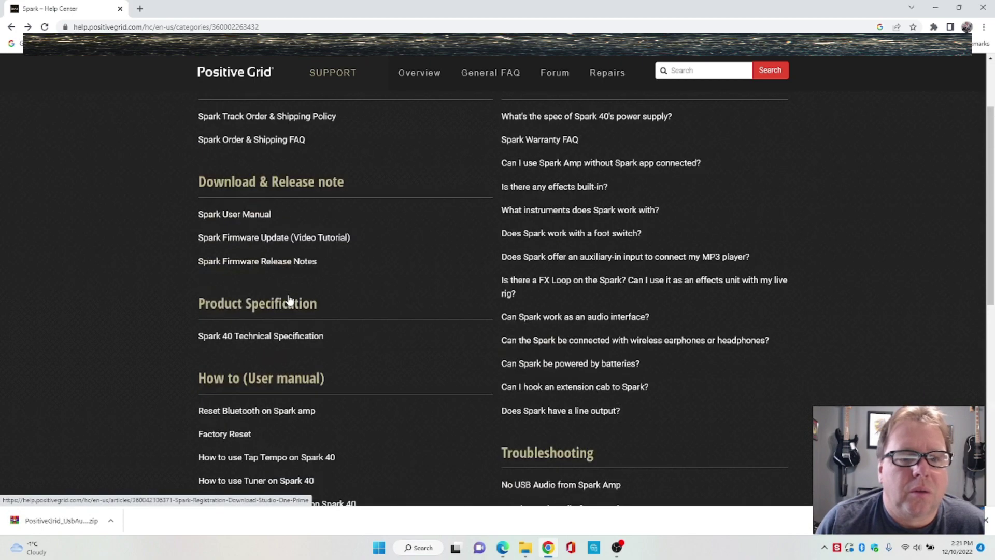
{"action": "left_click", "coordinate": [228, 241]}
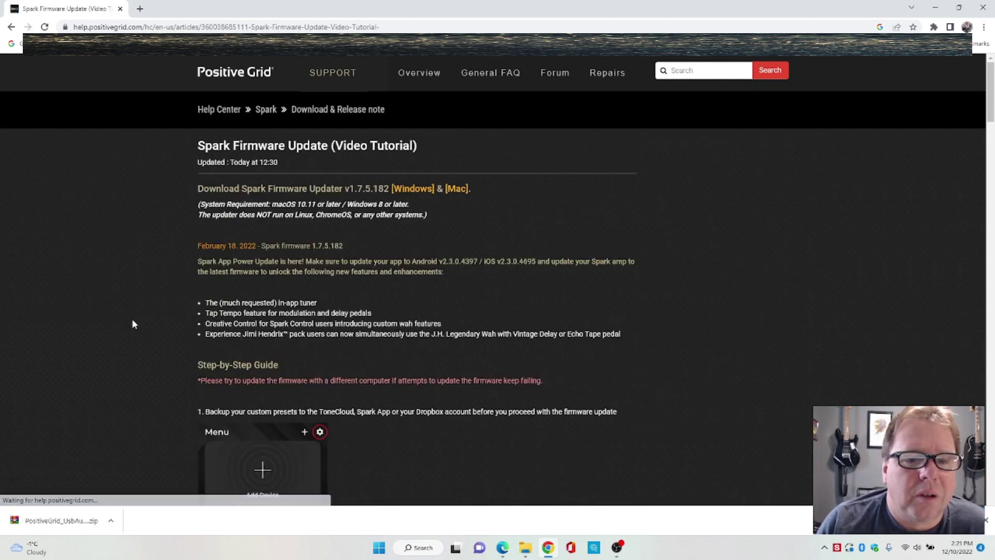
{"action": "scroll", "coordinate": [131, 318], "scroll_direction": "down", "scroll_amount": 3}
{"action": "scroll", "coordinate": [131, 318], "scroll_direction": "down", "scroll_amount": 3}
{"action": "scroll", "coordinate": [131, 319], "scroll_direction": "down", "scroll_amount": 3}
{"action": "scroll", "coordinate": [131, 318], "scroll_direction": "down", "scroll_amount": 2}
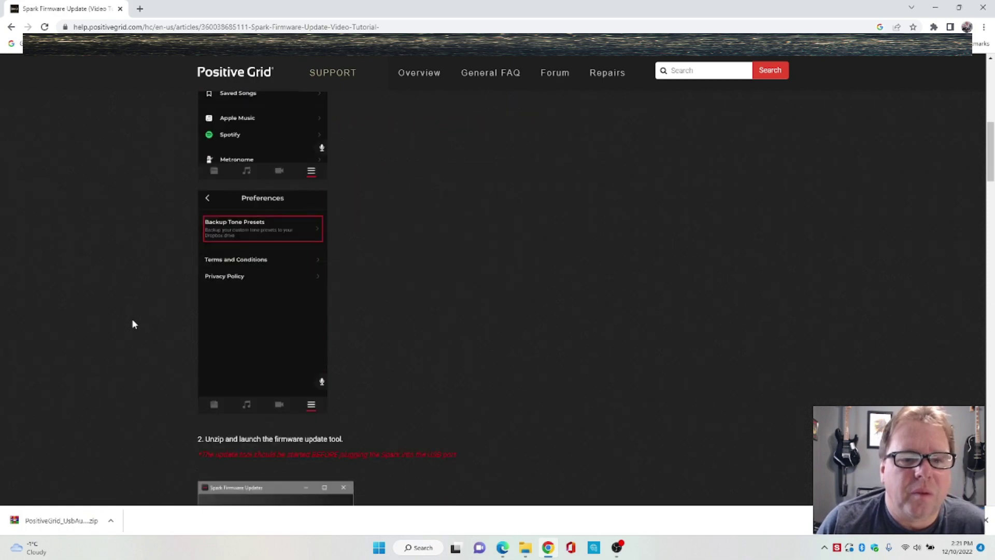
{"action": "scroll", "coordinate": [131, 318], "scroll_direction": "down", "scroll_amount": 2}
{"action": "scroll", "coordinate": [131, 318], "scroll_direction": "down", "scroll_amount": 3}
{"action": "scroll", "coordinate": [131, 318], "scroll_direction": "down", "scroll_amount": 2}
{"action": "scroll", "coordinate": [131, 318], "scroll_direction": "down", "scroll_amount": 1}
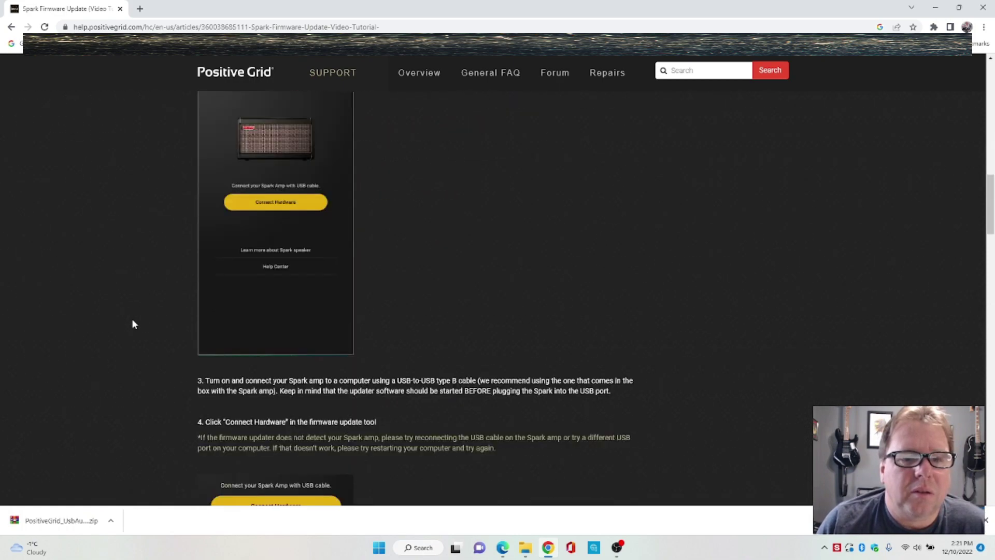
{"action": "scroll", "coordinate": [131, 319], "scroll_direction": "down", "scroll_amount": 3}
{"action": "scroll", "coordinate": [131, 318], "scroll_direction": "down", "scroll_amount": 4}
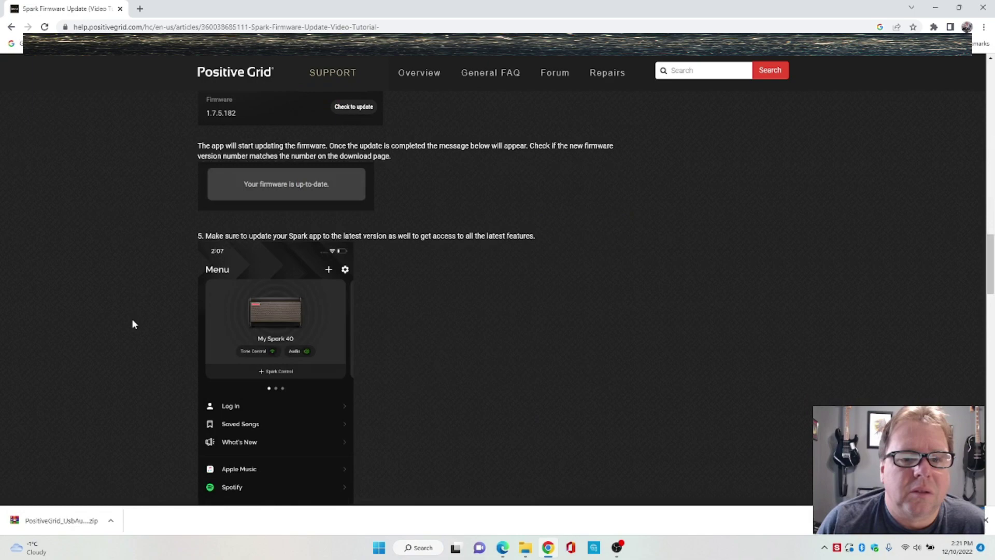
{"action": "scroll", "coordinate": [131, 318], "scroll_direction": "down", "scroll_amount": 4}
{"action": "scroll", "coordinate": [131, 318], "scroll_direction": "down", "scroll_amount": 2}
{"action": "scroll", "coordinate": [131, 318], "scroll_direction": "down", "scroll_amount": 3}
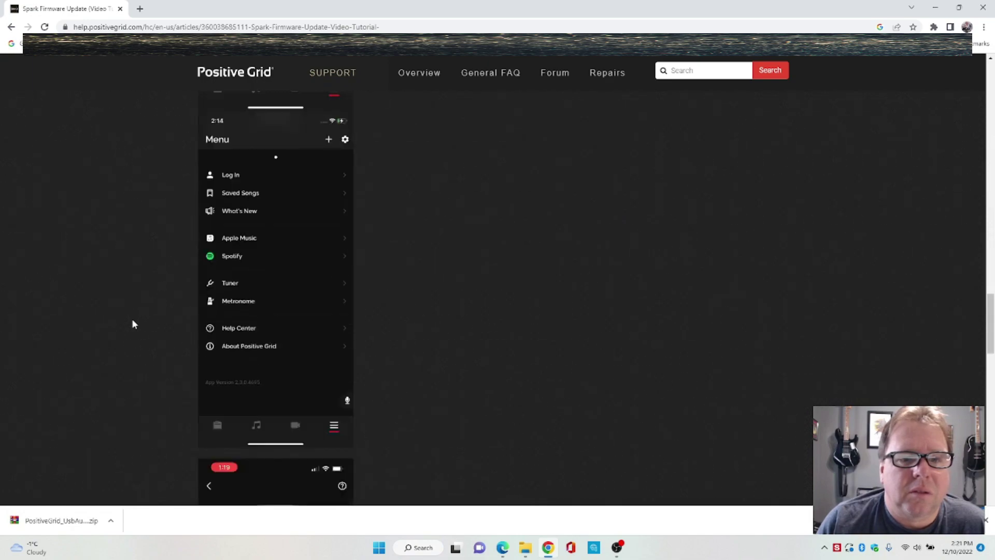
{"action": "scroll", "coordinate": [131, 319], "scroll_direction": "up", "scroll_amount": 4}
{"action": "scroll", "coordinate": [131, 319], "scroll_direction": "up", "scroll_amount": 5}
{"action": "scroll", "coordinate": [132, 318], "scroll_direction": "up", "scroll_amount": 4}
{"action": "scroll", "coordinate": [131, 318], "scroll_direction": "up", "scroll_amount": 4}
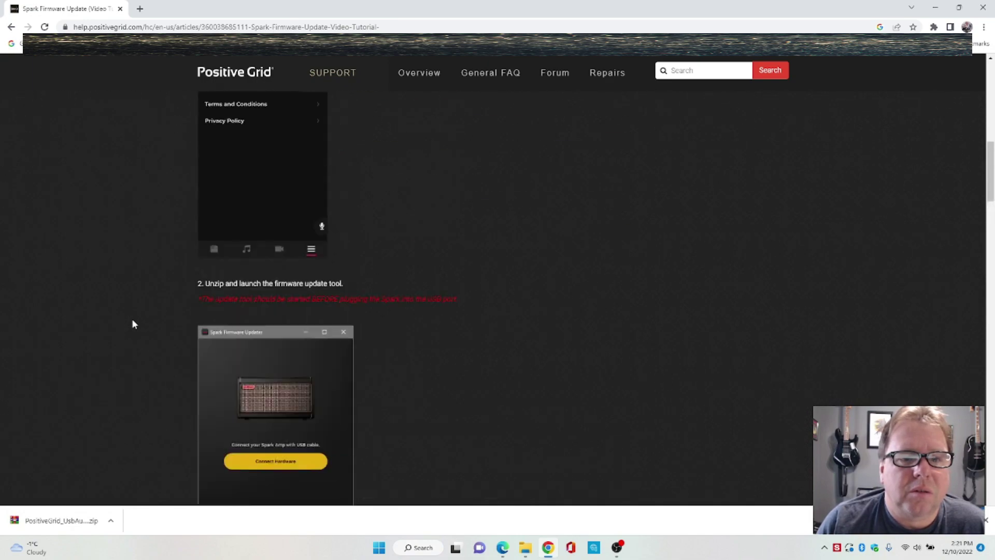
{"action": "scroll", "coordinate": [131, 318], "scroll_direction": "up", "scroll_amount": 4}
{"action": "scroll", "coordinate": [131, 319], "scroll_direction": "up", "scroll_amount": 4}
{"action": "scroll", "coordinate": [131, 318], "scroll_direction": "up", "scroll_amount": 2}
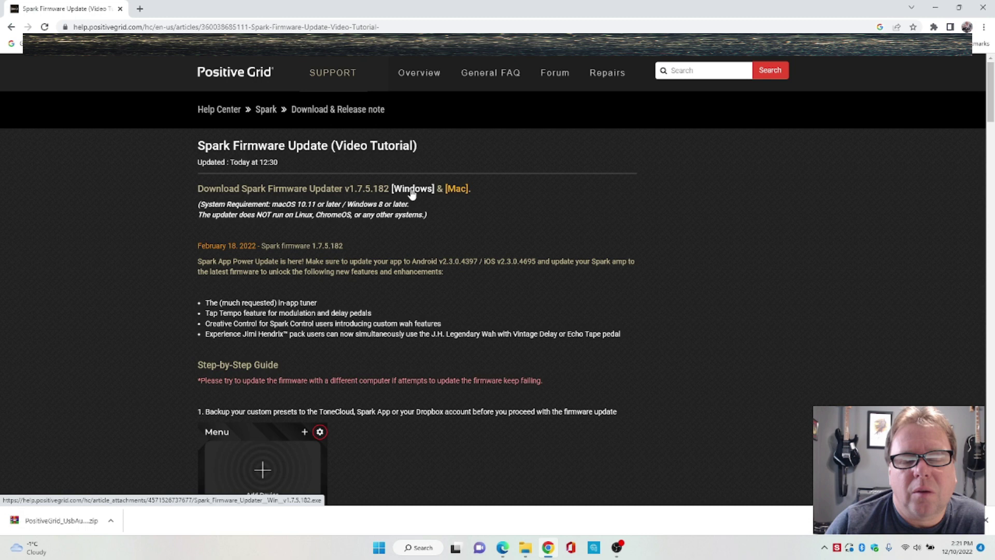
Step: Download and run the Windows Spark Firmware Updater, then show it in the Downloads folder
{"action": "left_click", "coordinate": [412, 193]}
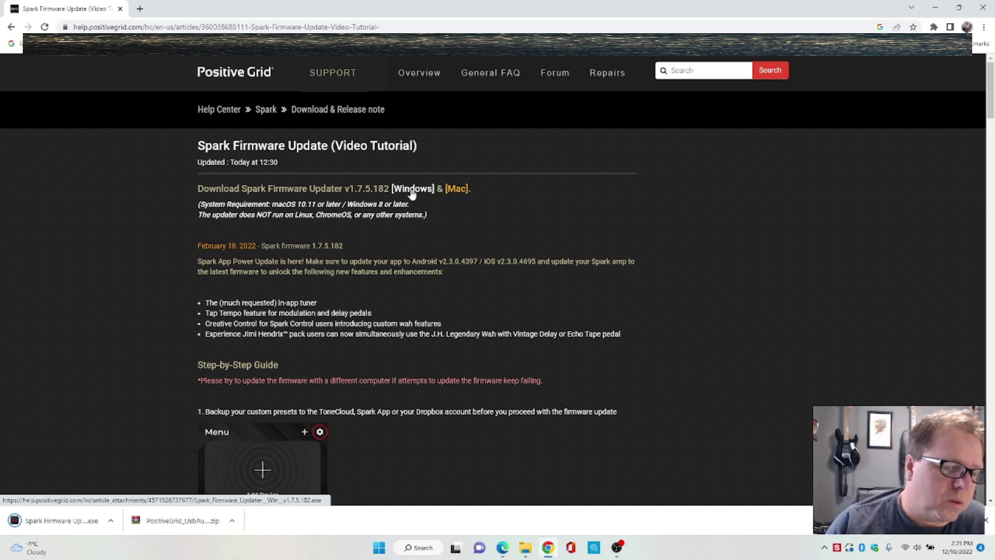
{"action": "left_click", "coordinate": [111, 520]}
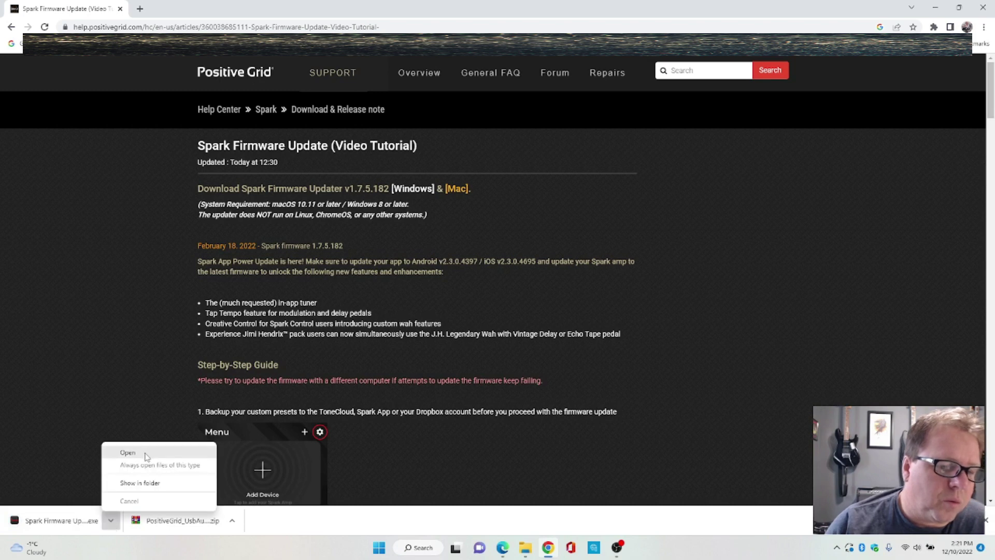
{"action": "left_click", "coordinate": [127, 453]}
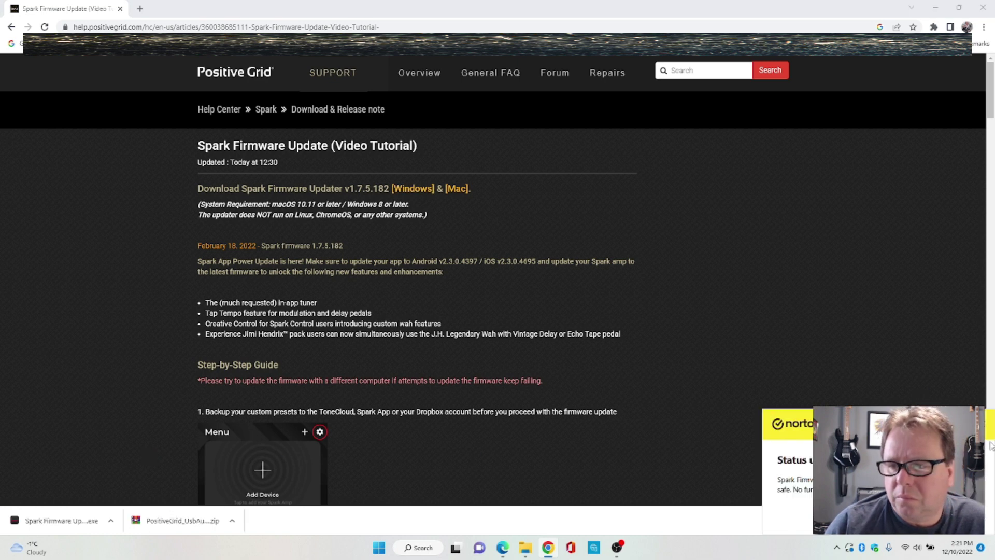
{"action": "left_click", "coordinate": [915, 400]}
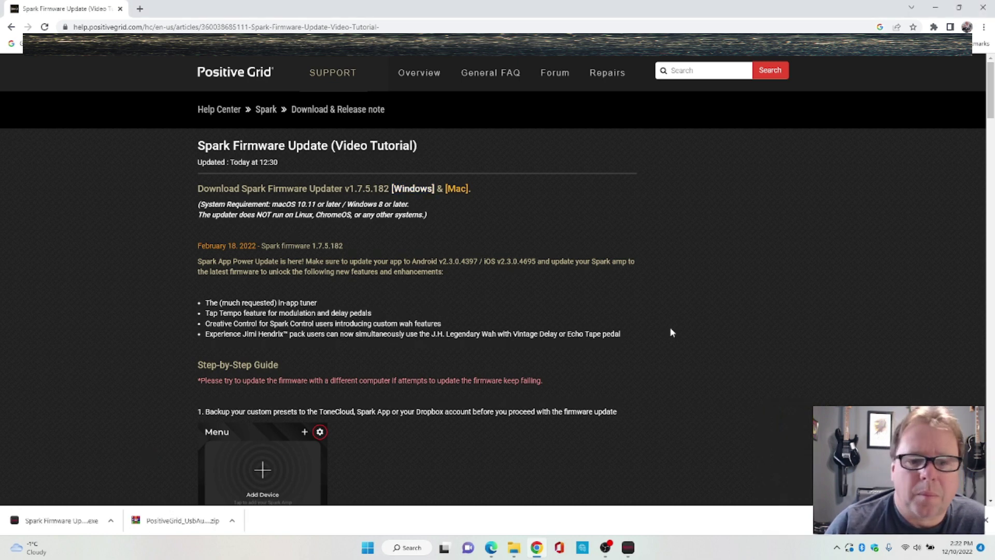
{"action": "left_click", "coordinate": [112, 521]}
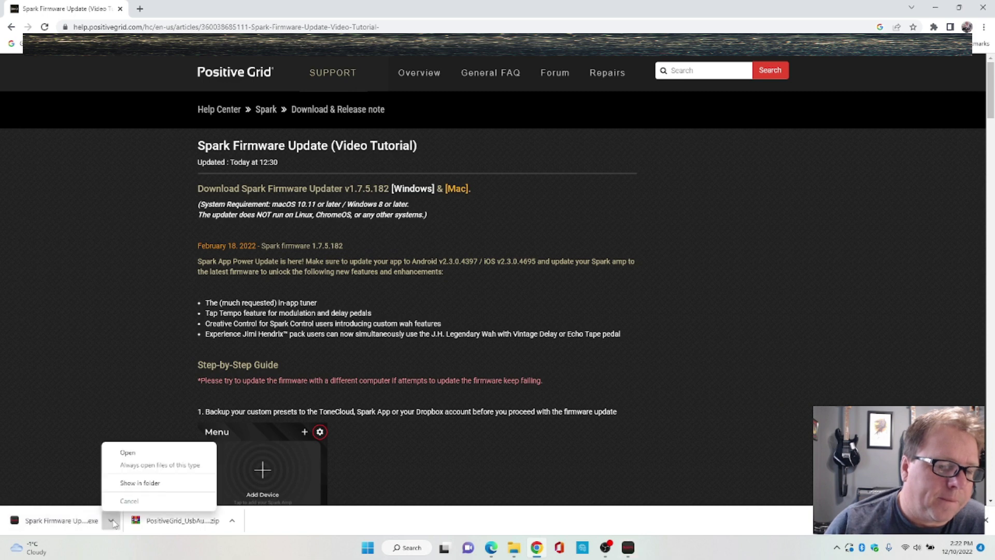
{"action": "left_click", "coordinate": [140, 483]}
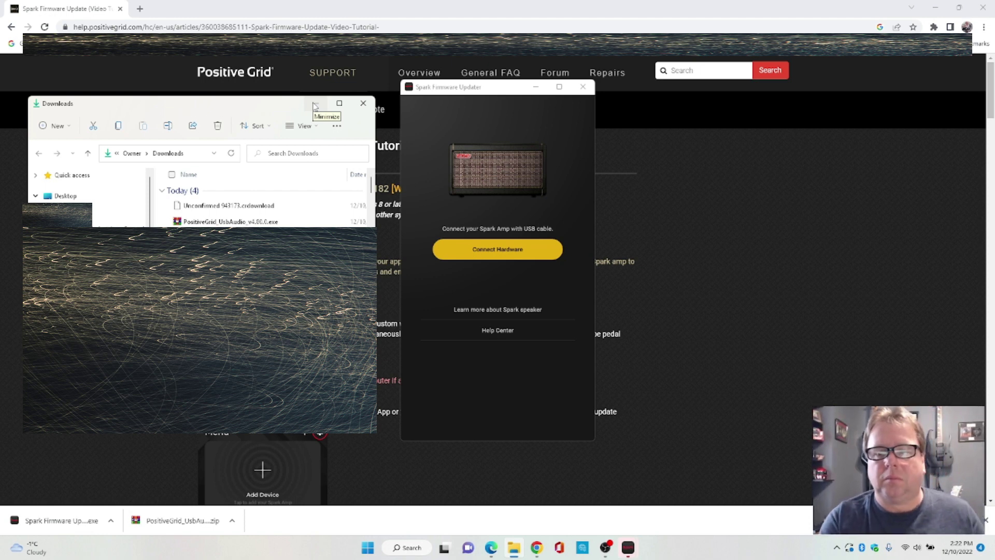
Step: Close the Downloads window, minimize Chrome, and try Connect Hardware twice in the updater
{"action": "left_click", "coordinate": [363, 102]}
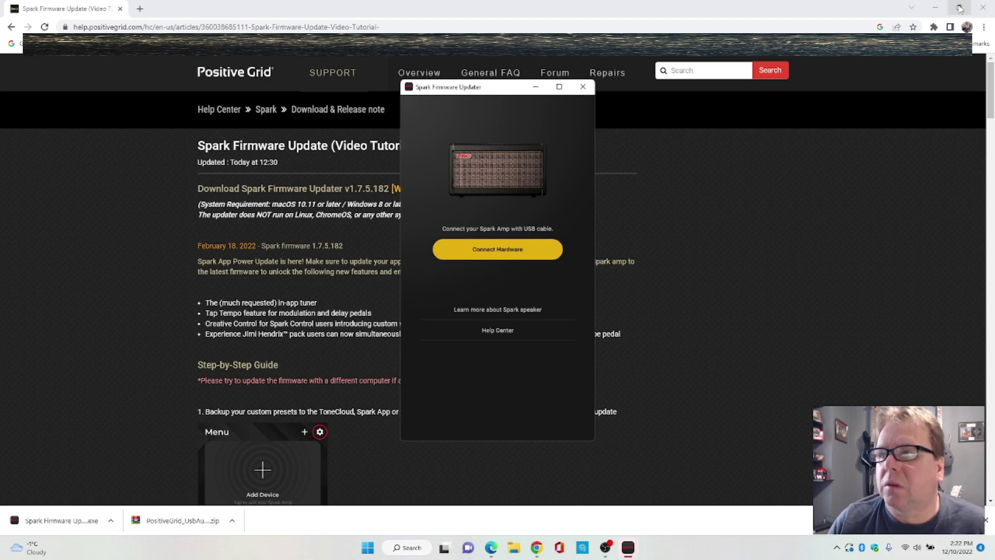
{"action": "left_click", "coordinate": [935, 8]}
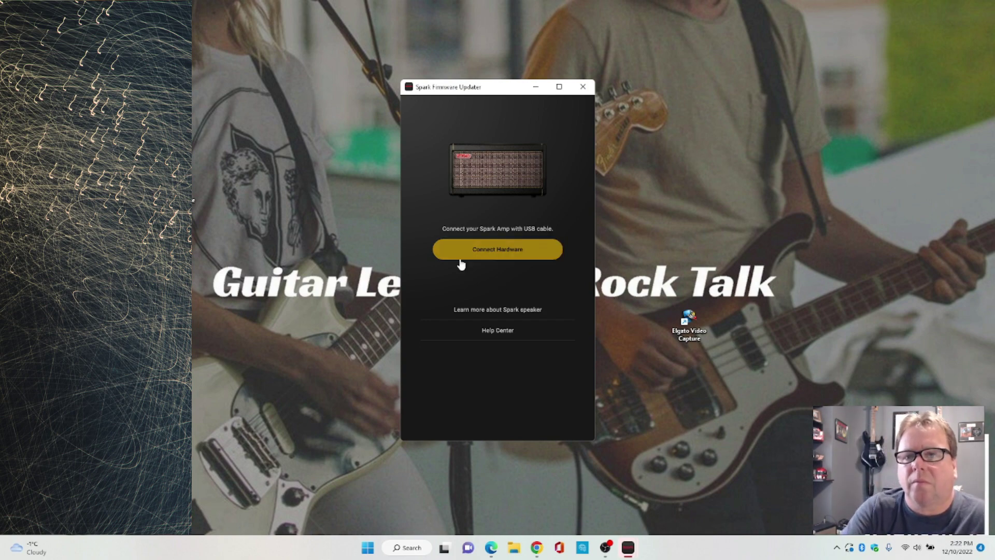
{"action": "left_click", "coordinate": [491, 250]}
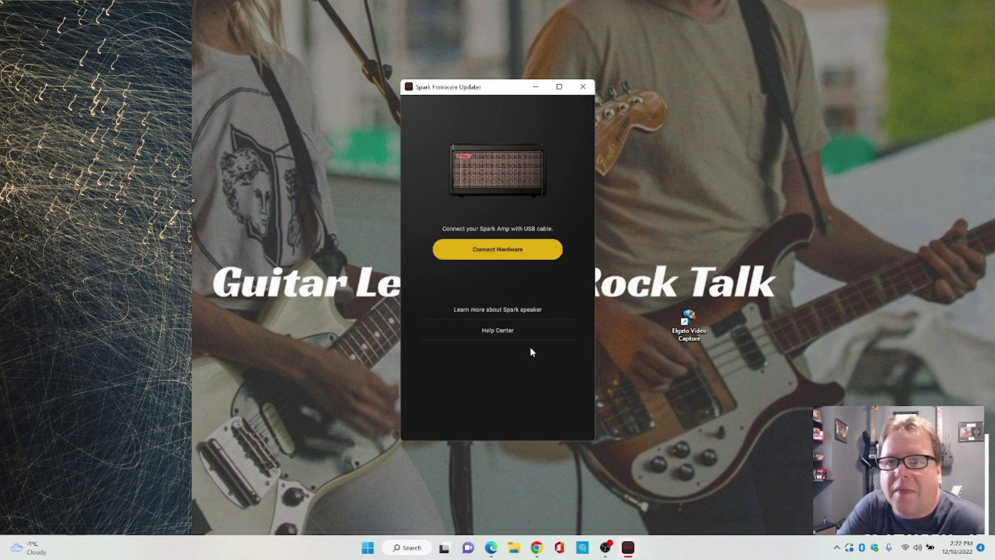
{"action": "left_click", "coordinate": [504, 254]}
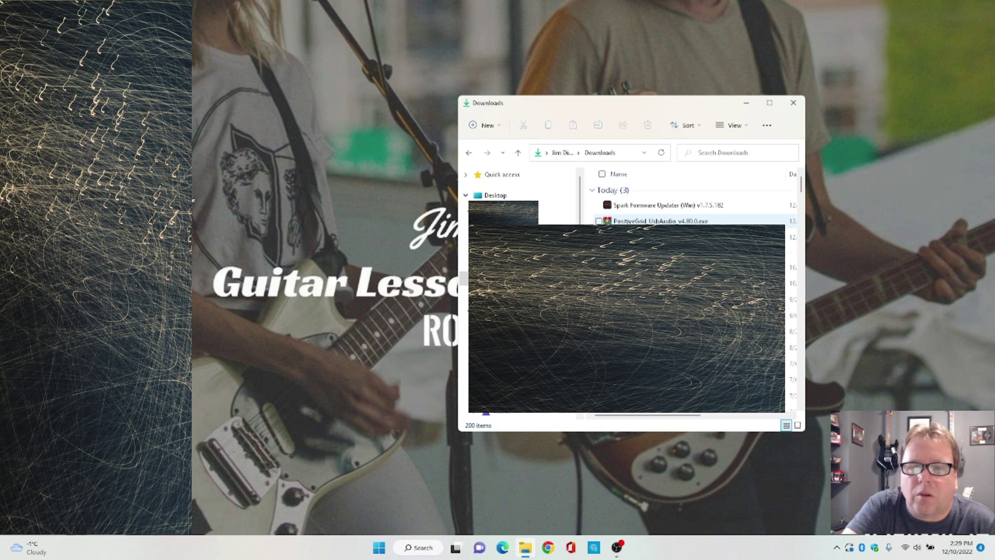
Step: Relaunch Spark Firmware Updater v1.7.5.182 from Downloads and close the Explorer window
{"action": "double_click", "coordinate": [638, 205]}
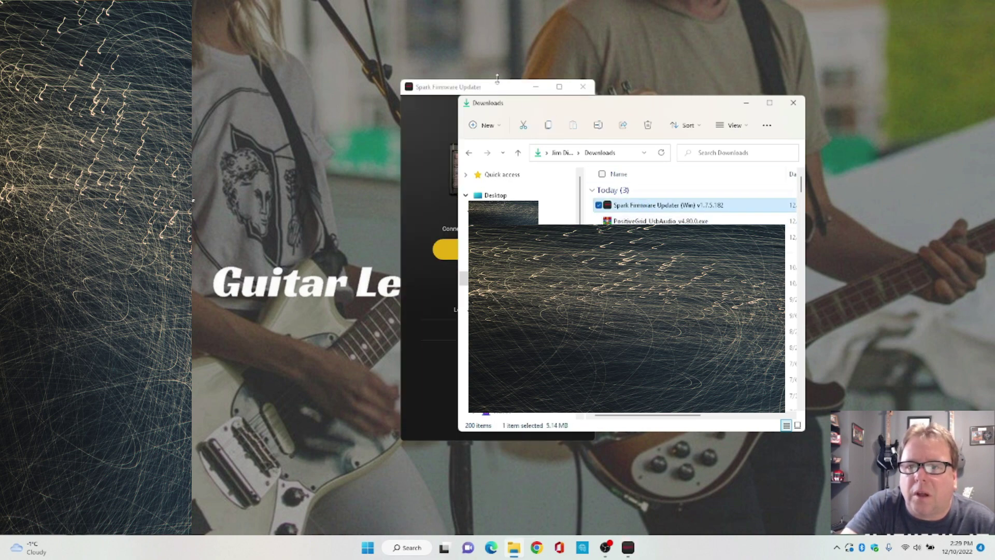
{"action": "left_click", "coordinate": [497, 85]}
{"action": "left_click", "coordinate": [745, 102]}
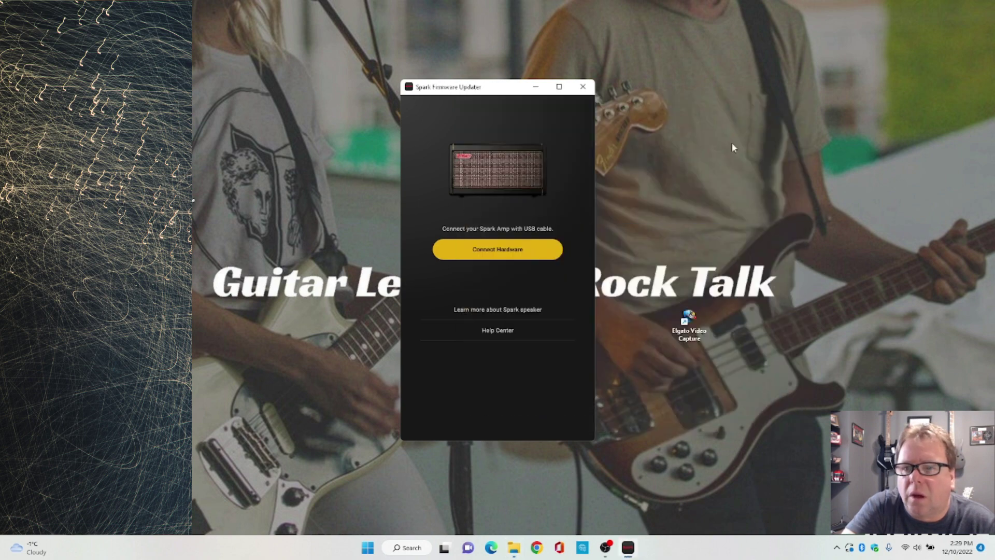
Step: Connect the Spark 40, update its firmware from 1.5.4.102 to 1.7.5.182, then eject it
{"action": "left_click", "coordinate": [505, 250]}
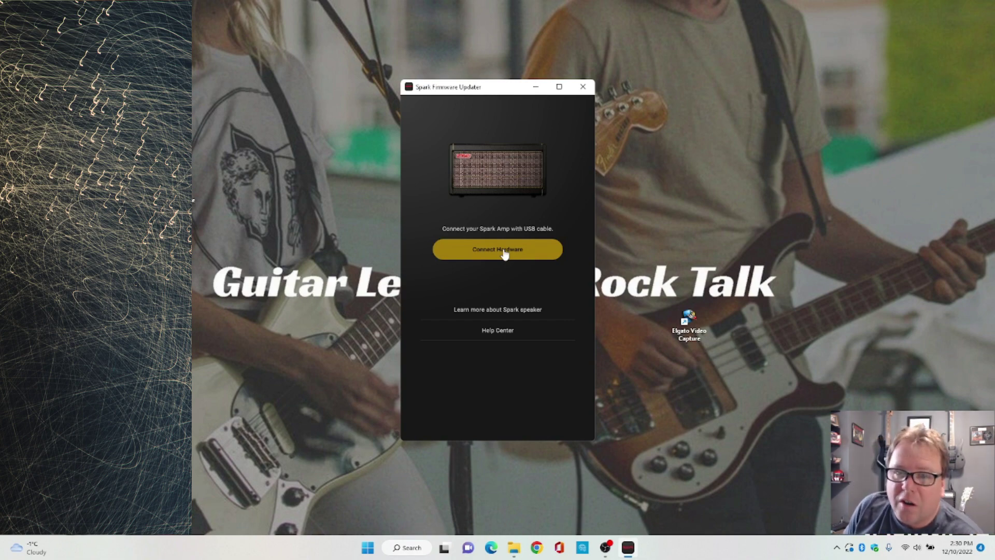
{"action": "left_click", "coordinate": [505, 251]}
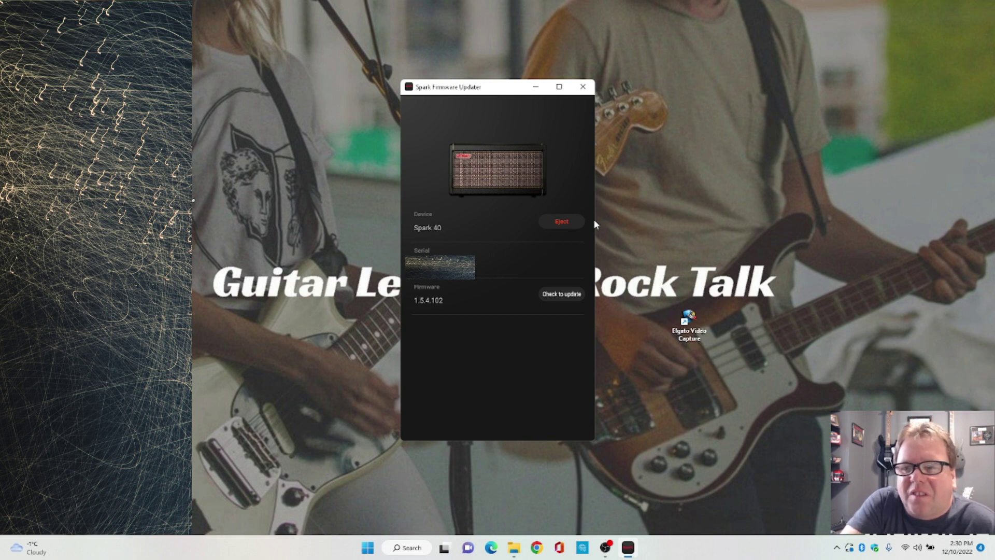
{"action": "left_click", "coordinate": [571, 298]}
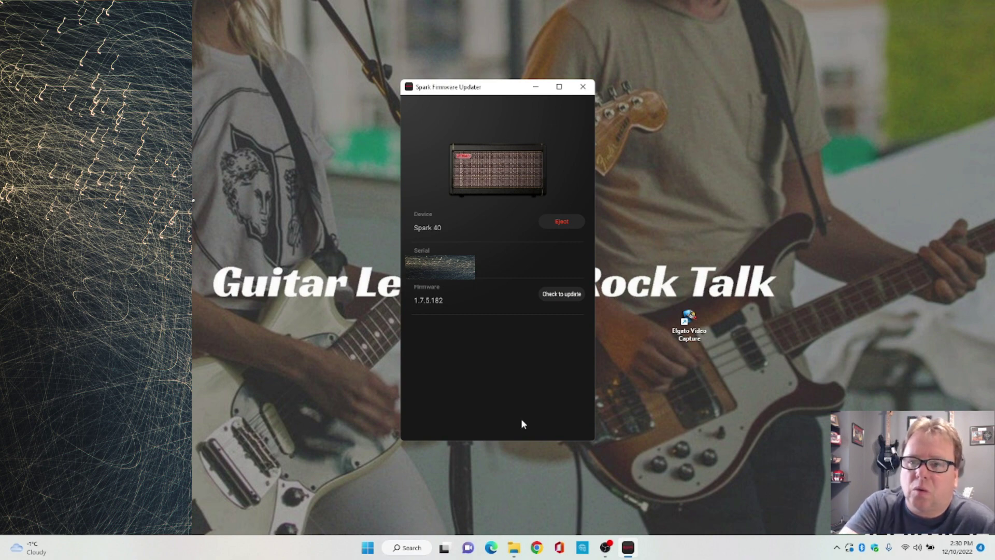
{"action": "left_click", "coordinate": [562, 223]}
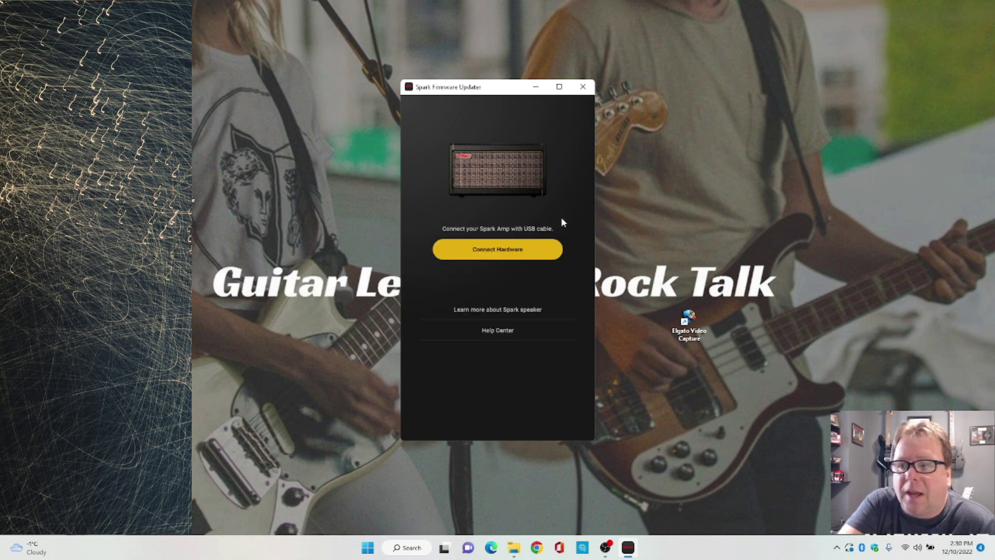